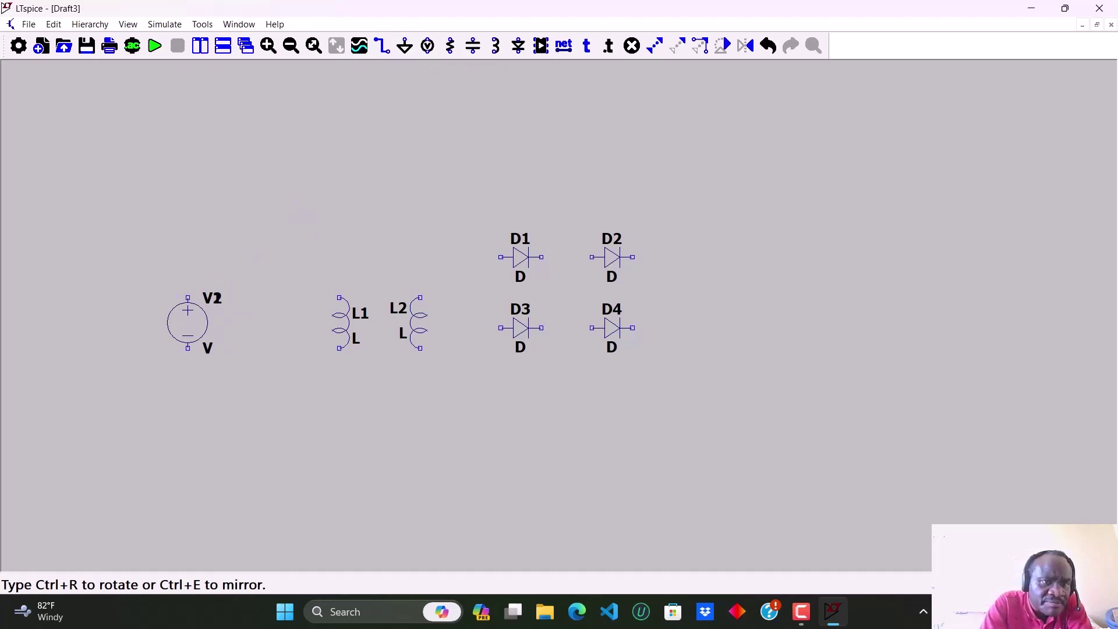
# - Finish placing the voltage source and place one vertical resistor to the right of the four diodes
pyautogui.press('Escape')
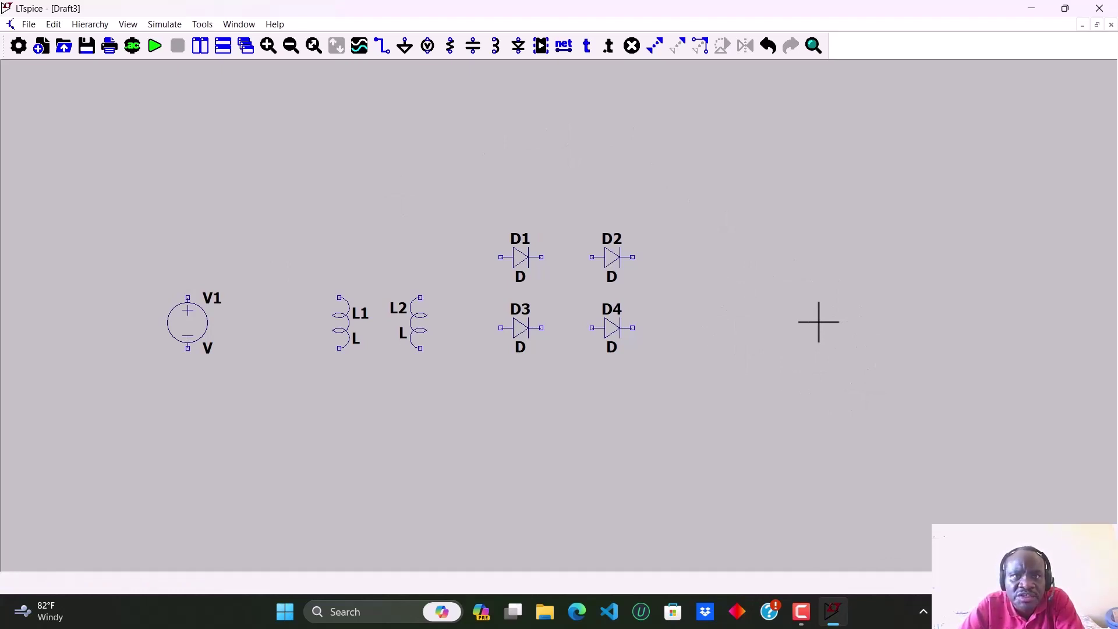
pyautogui.click(449, 50)
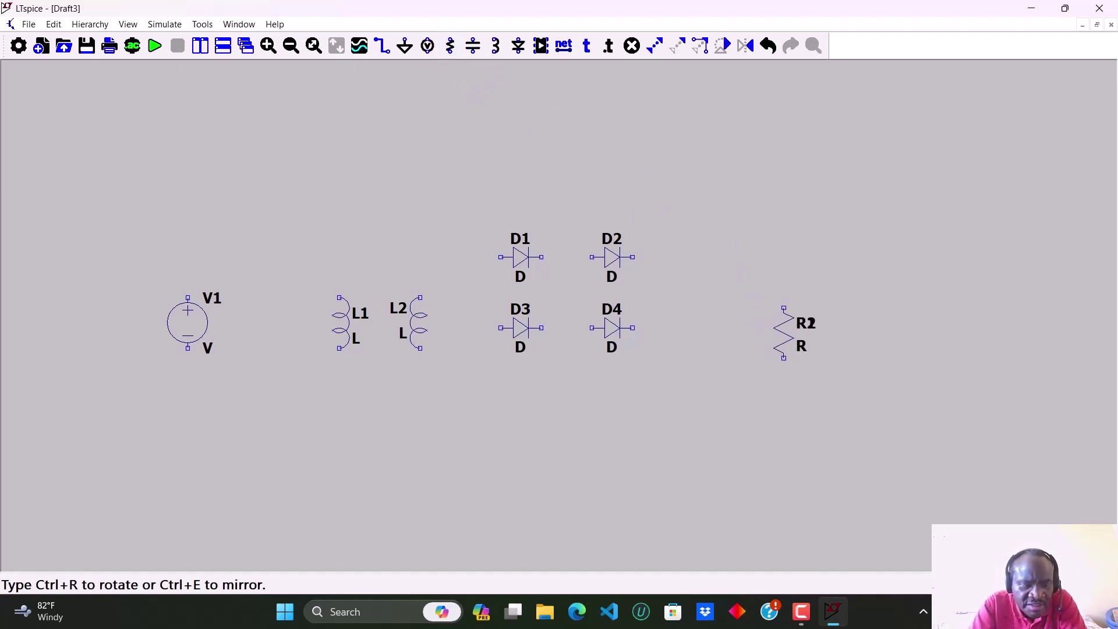
pyautogui.press('Escape')
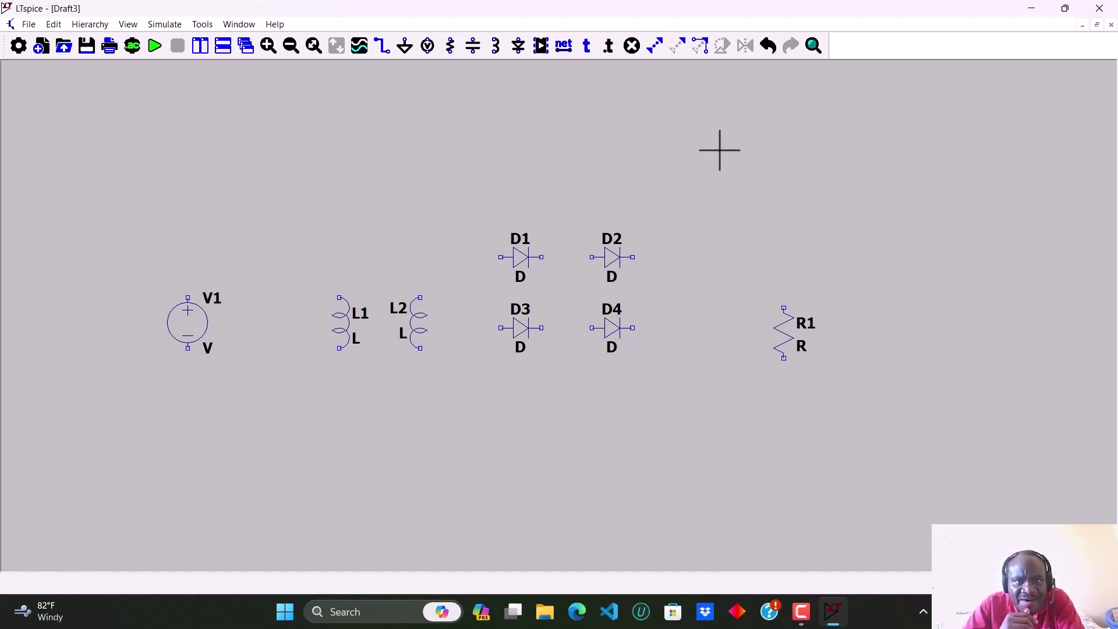
# - Wire the four diodes into a closed rectangular loop, with D1 and D2 in series above D3 and D4
pyautogui.click(379, 50)
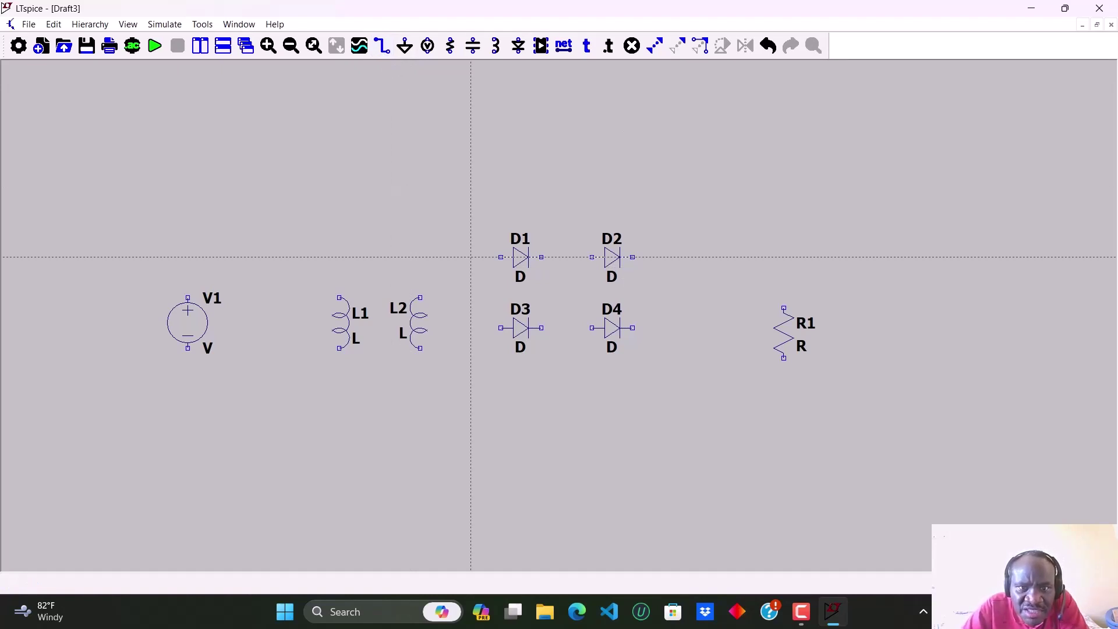
pyautogui.click(471, 257)
pyautogui.click(633, 256)
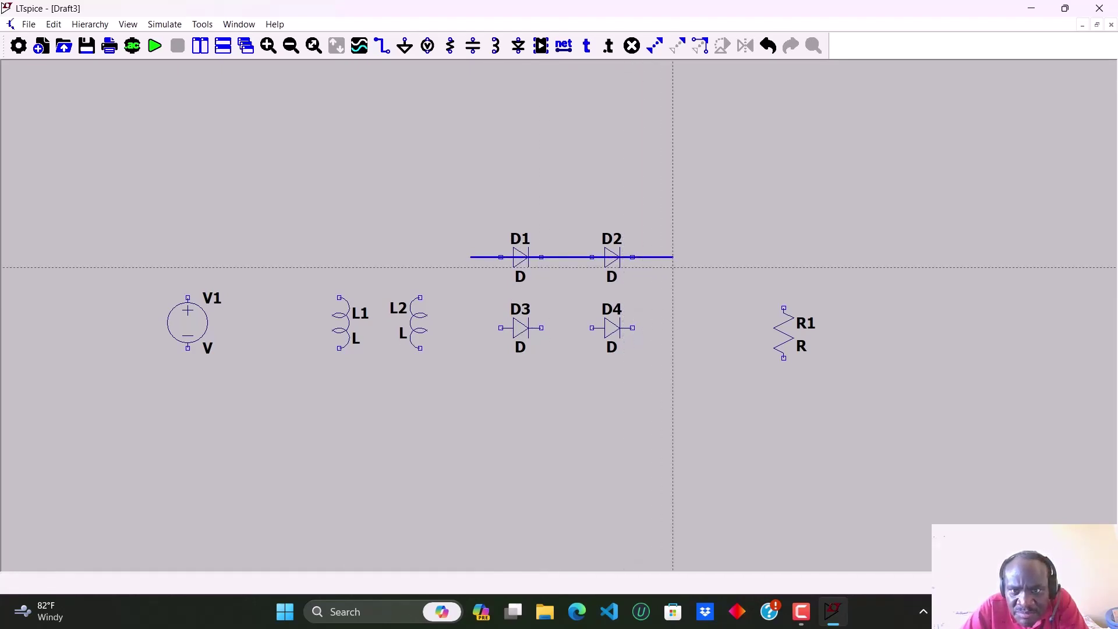
pyautogui.click(674, 268)
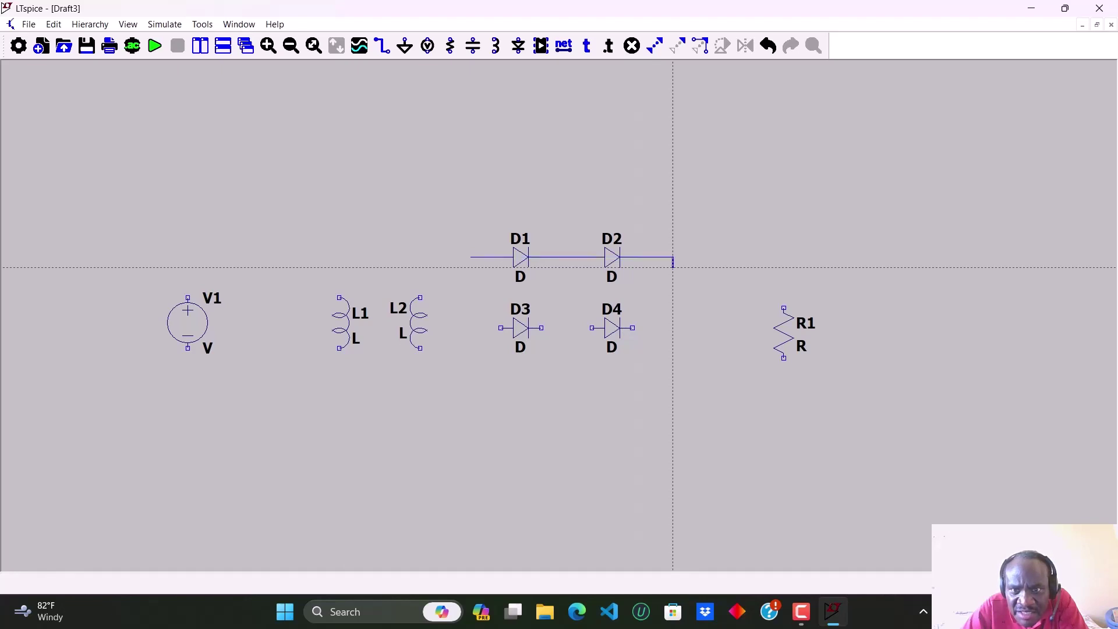
pyautogui.click(674, 328)
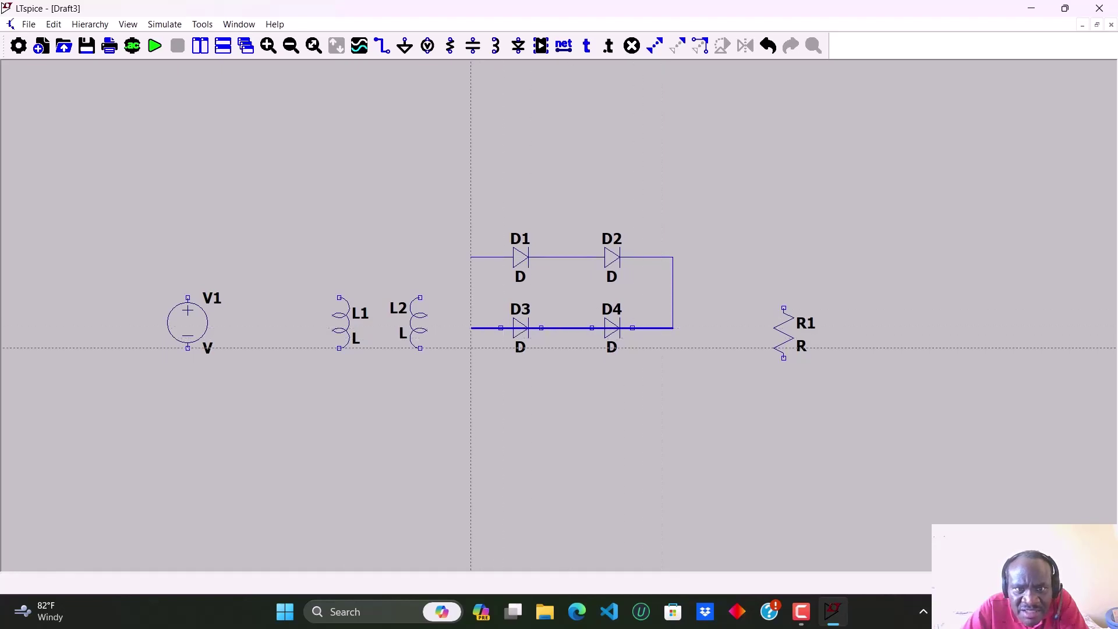
pyautogui.click(471, 328)
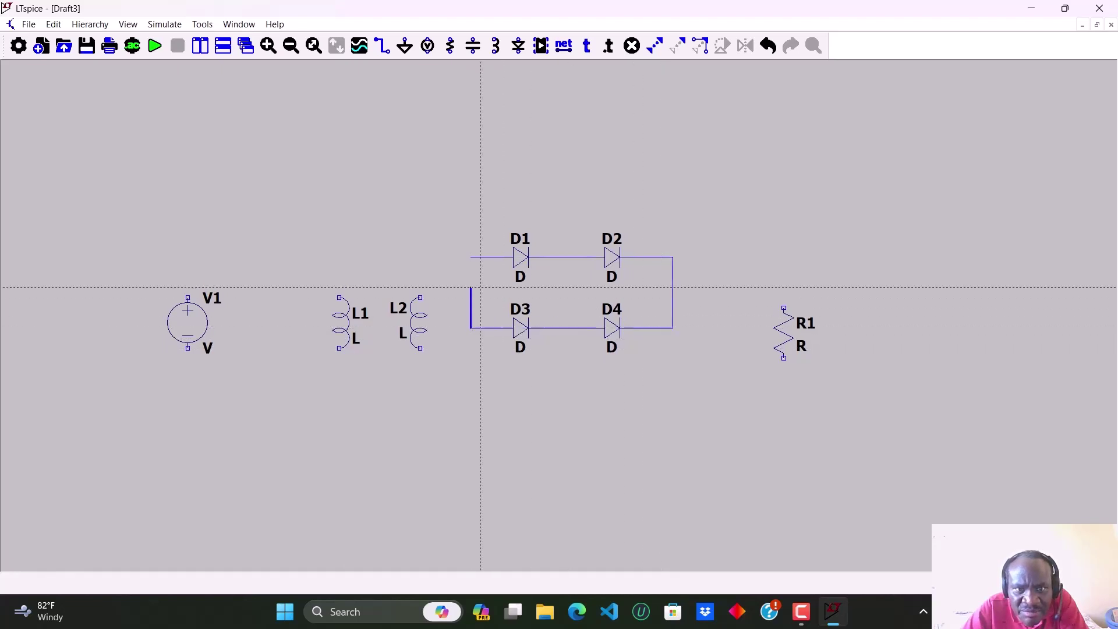
pyautogui.click(471, 257)
pyautogui.rightClick(471, 257)
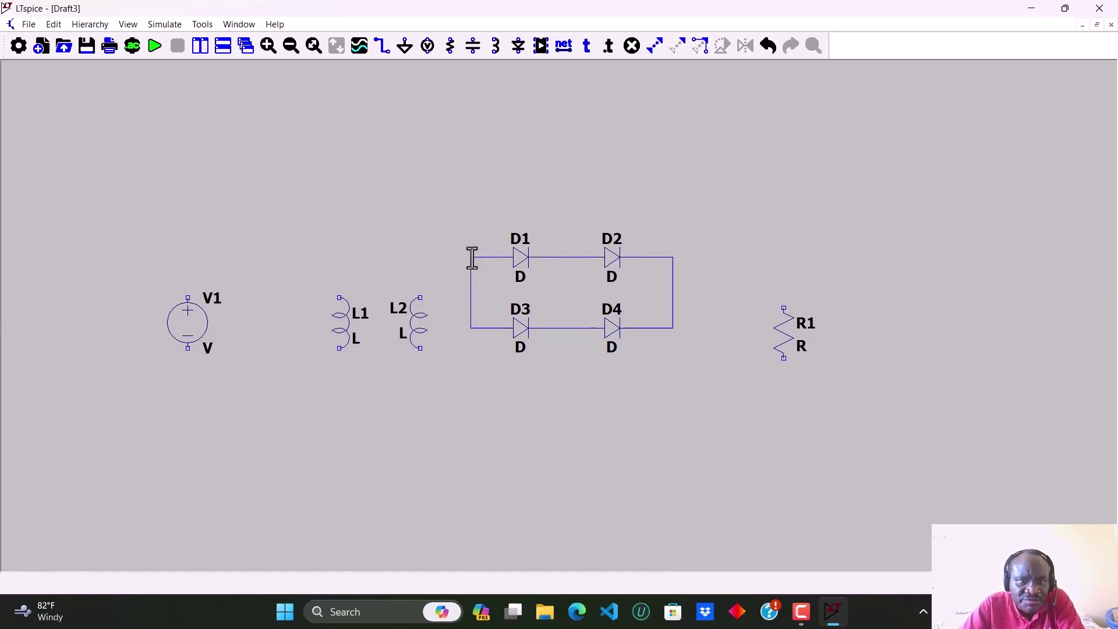
# - Wire voltage source V1 across inductor L1, forming a closed rectangular primary loop
pyautogui.press('F3')
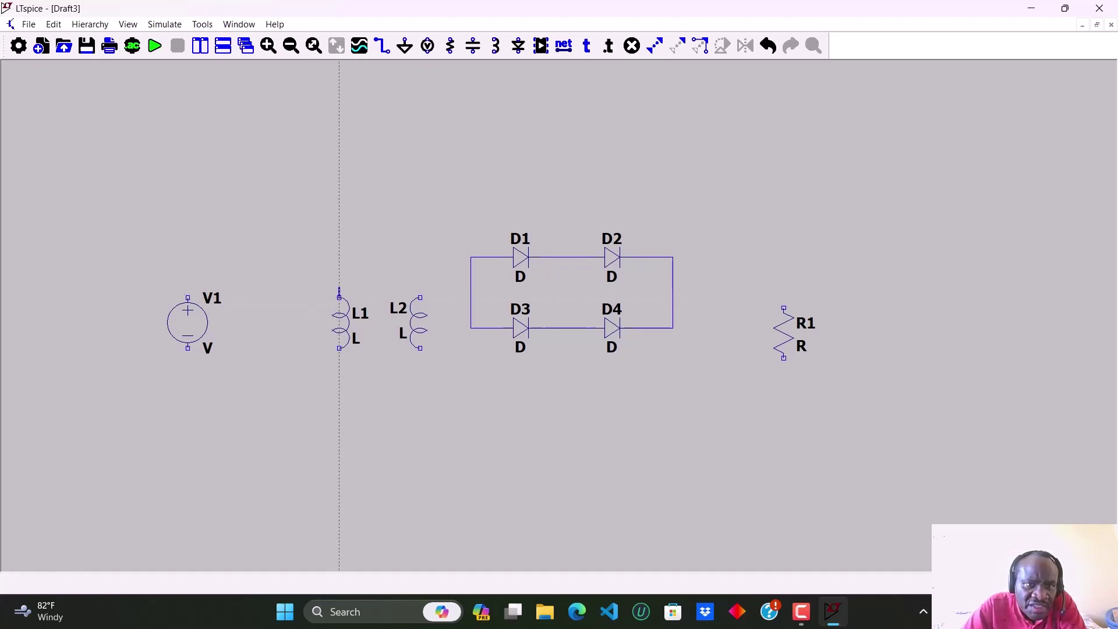
pyautogui.click(340, 297)
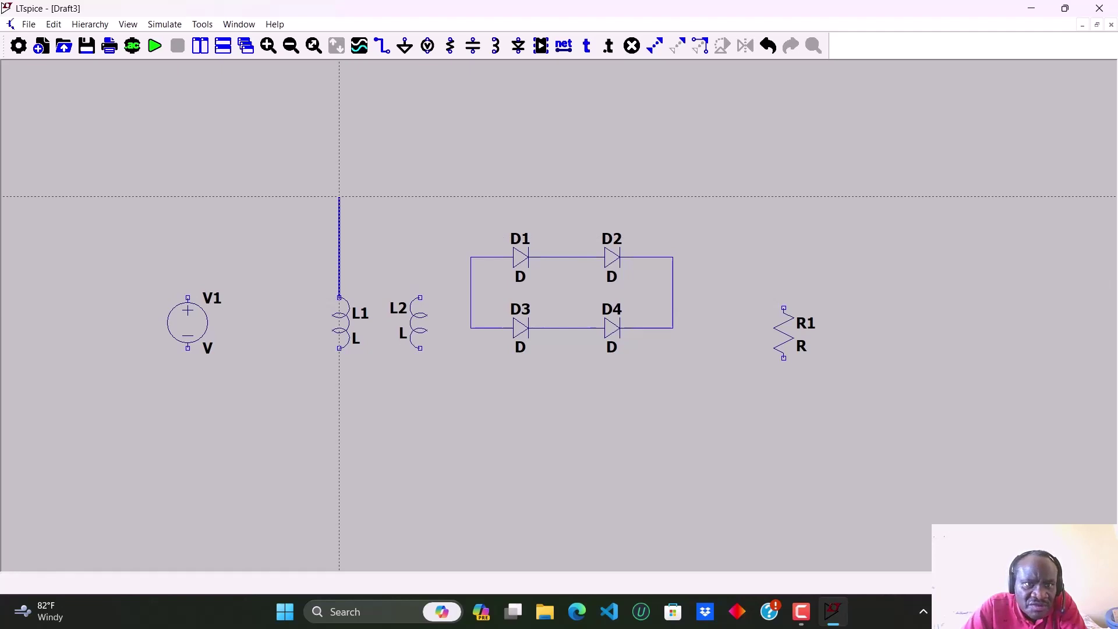
pyautogui.click(339, 197)
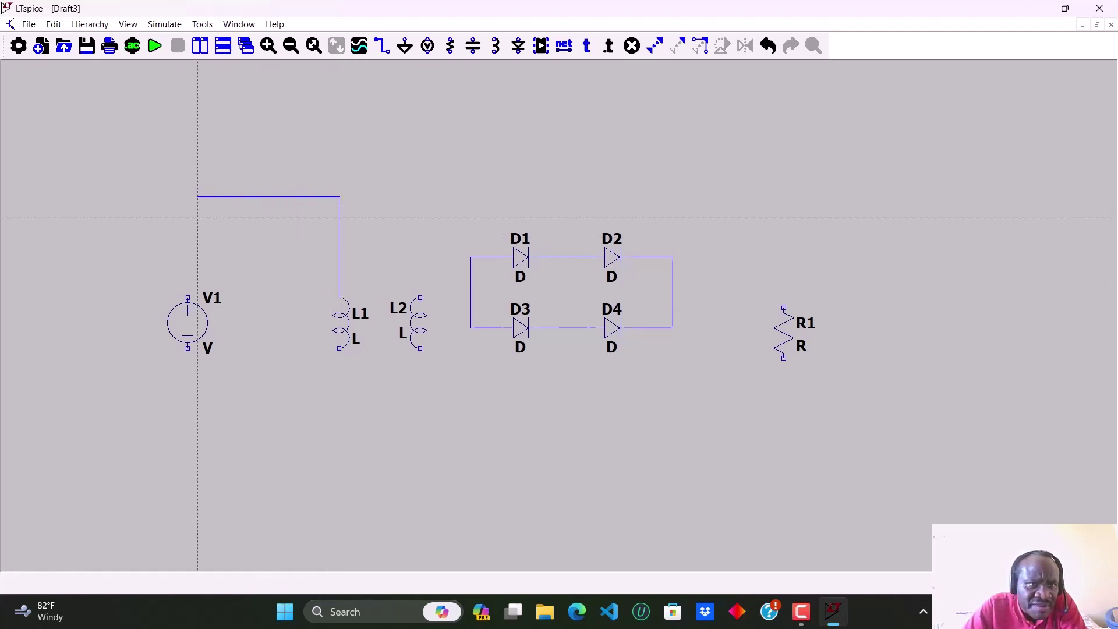
pyautogui.click(187, 198)
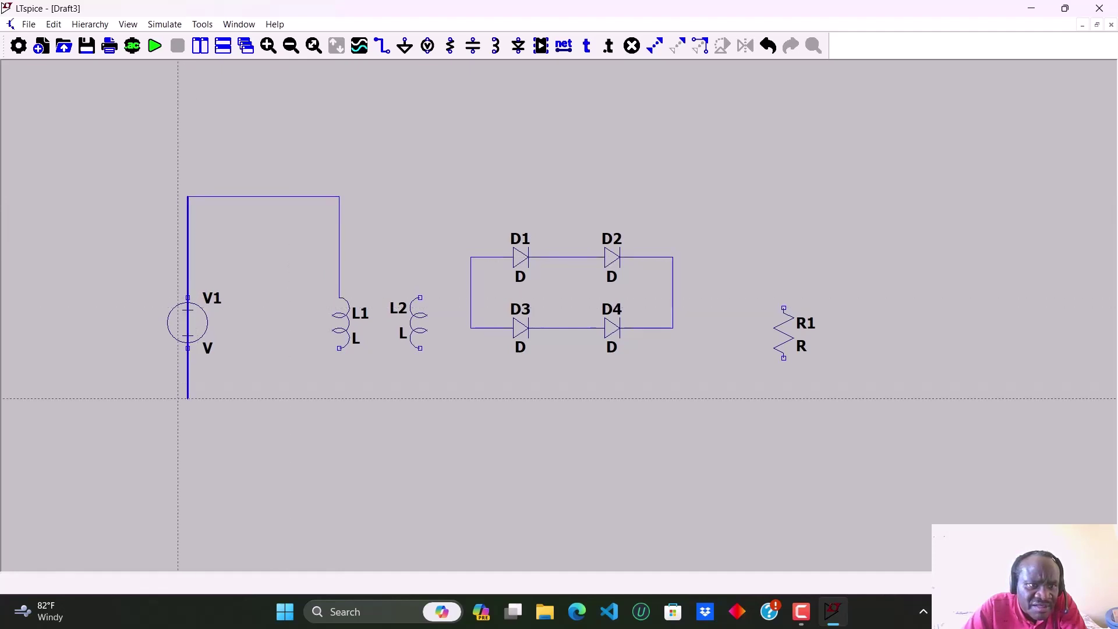
pyautogui.click(187, 418)
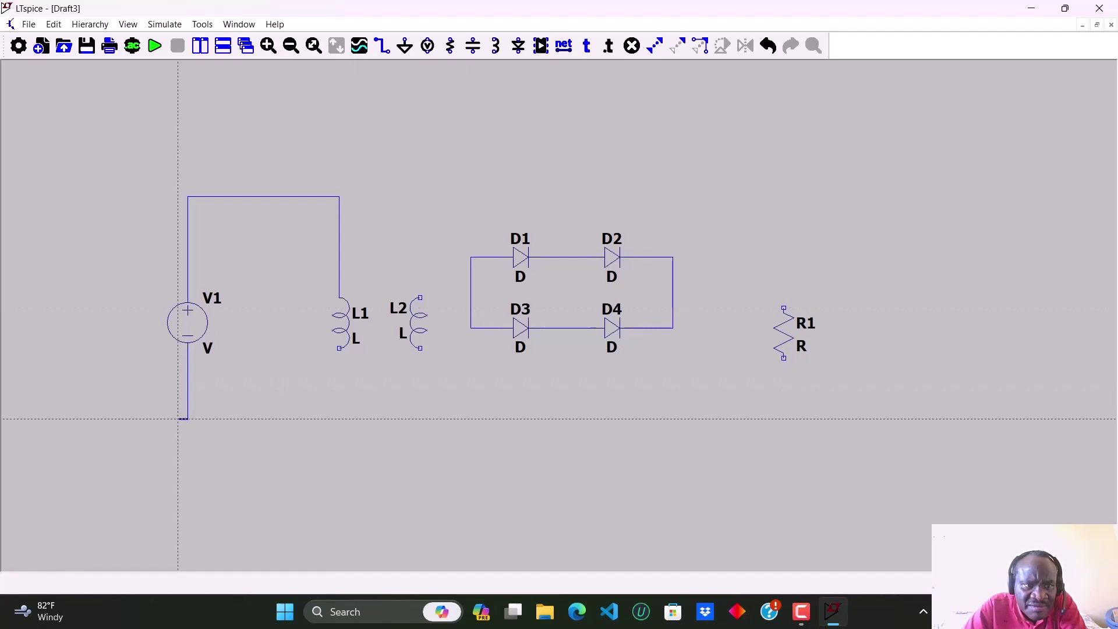
pyautogui.click(339, 418)
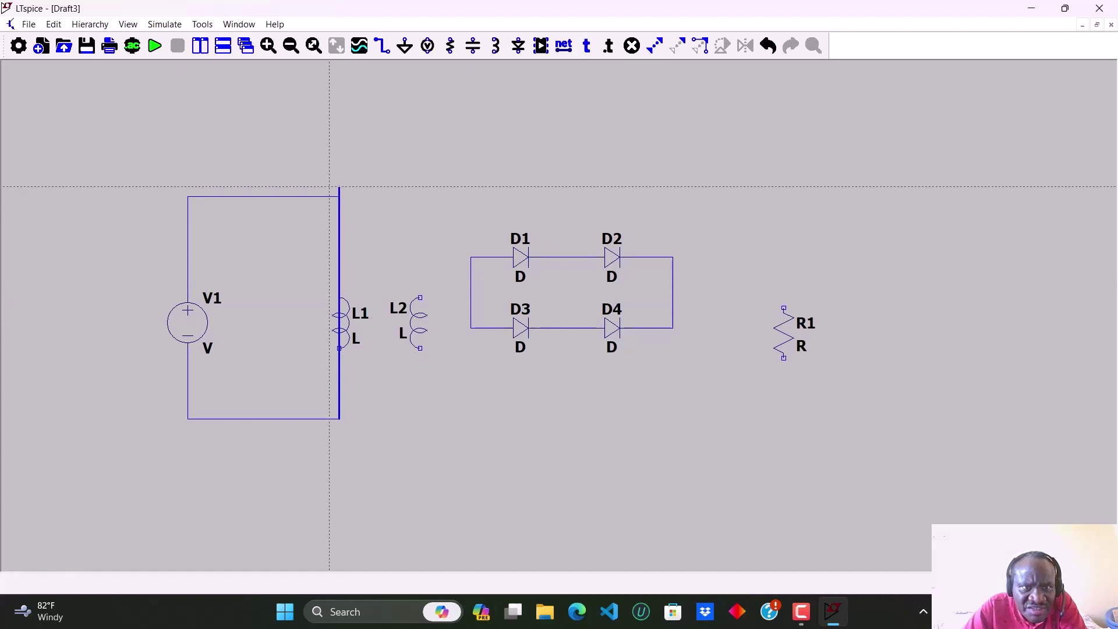
pyautogui.click(329, 197)
pyautogui.press('Escape')
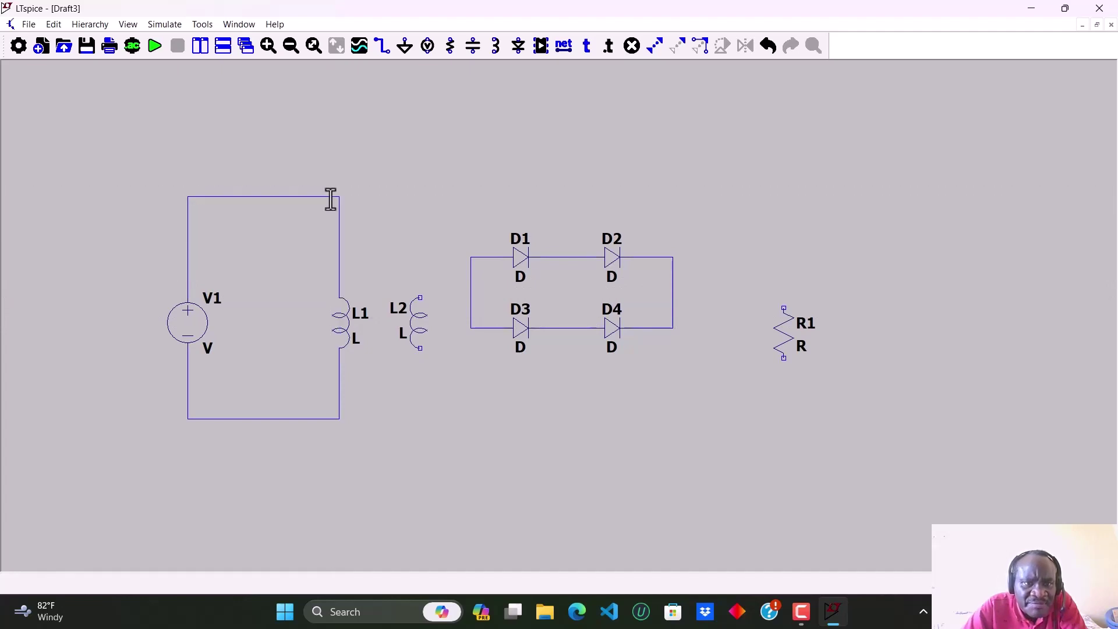
# - Wire the upper end of inductor L2 over D1 and down to the junction between D1 and D2
pyautogui.press('F3')
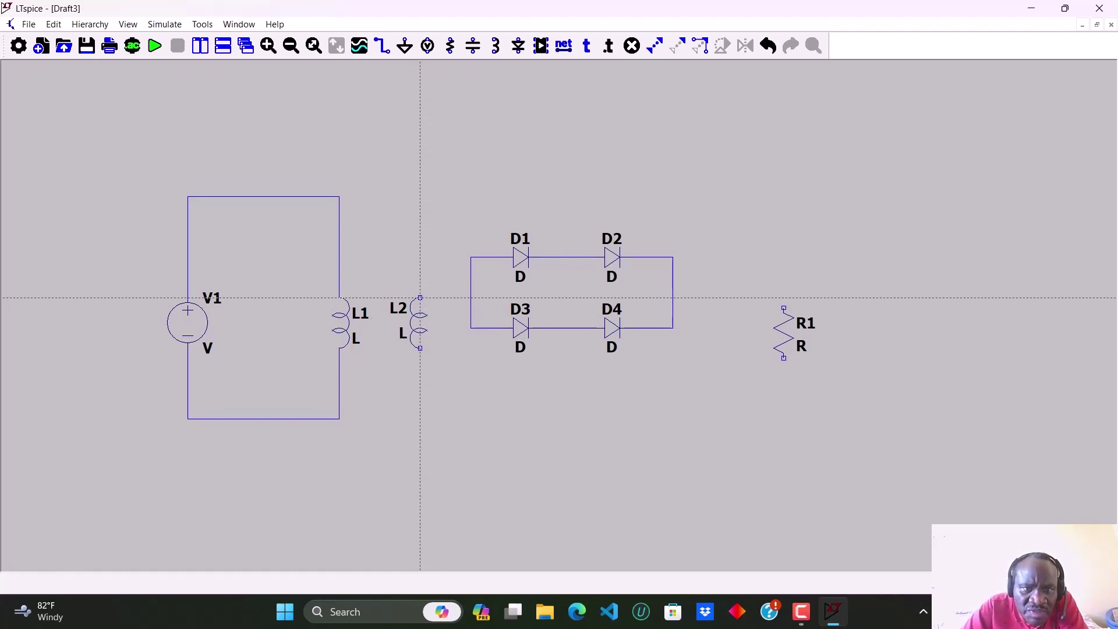
pyautogui.click(420, 297)
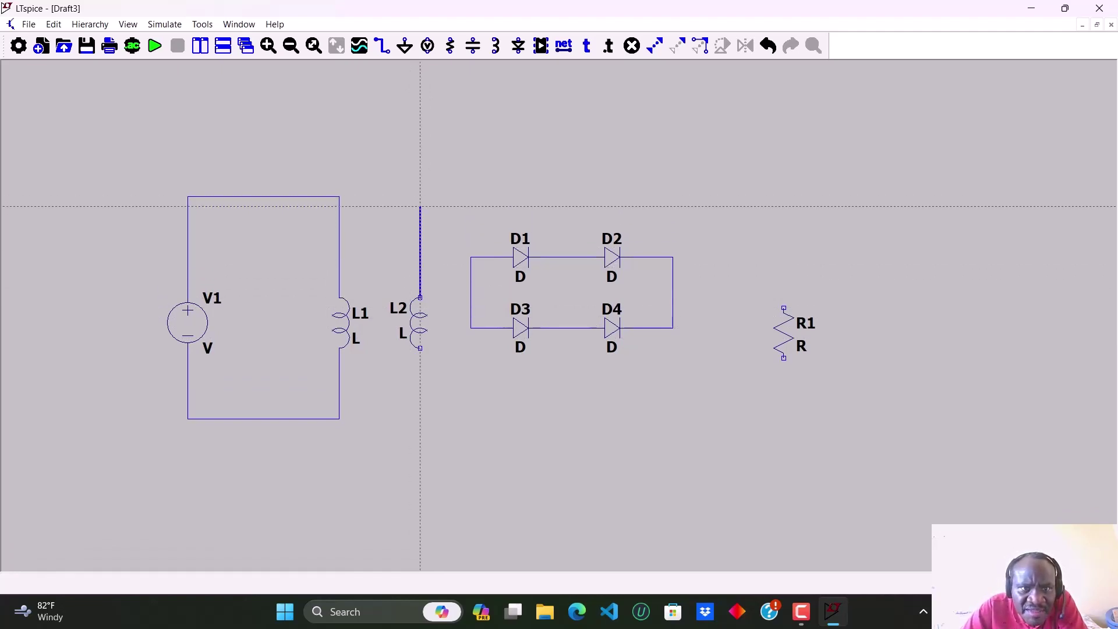
pyautogui.click(420, 196)
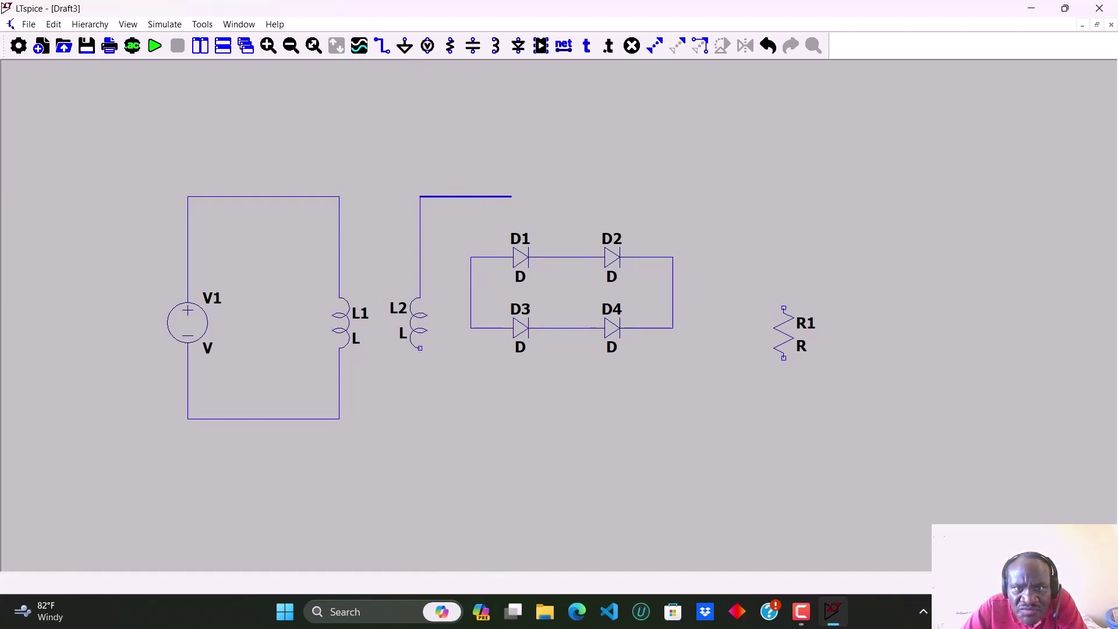
pyautogui.click(561, 196)
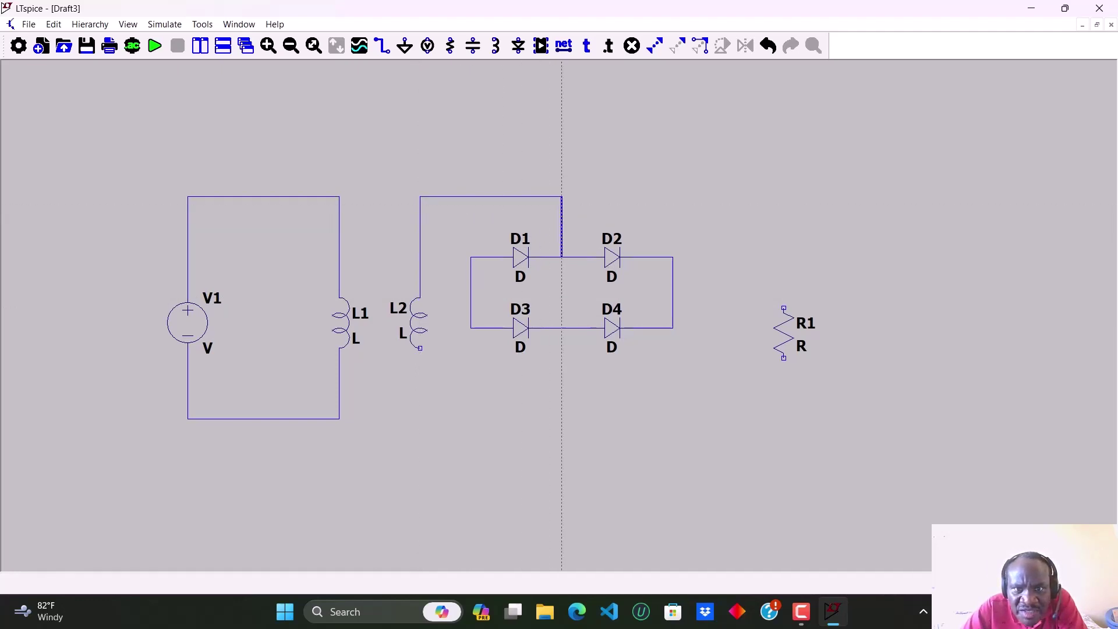
pyautogui.click(561, 267)
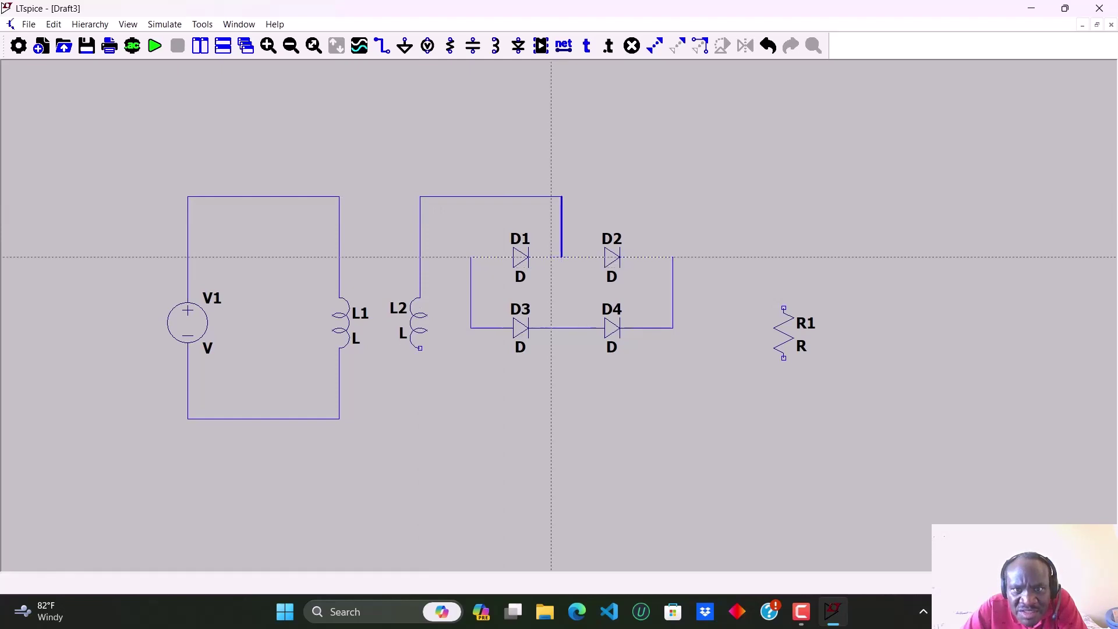
pyautogui.click(553, 257)
pyautogui.press('Escape')
# - Wire the lower end of inductor L2 under D3 and up to the junction between D3 and D4
pyautogui.press('F3')
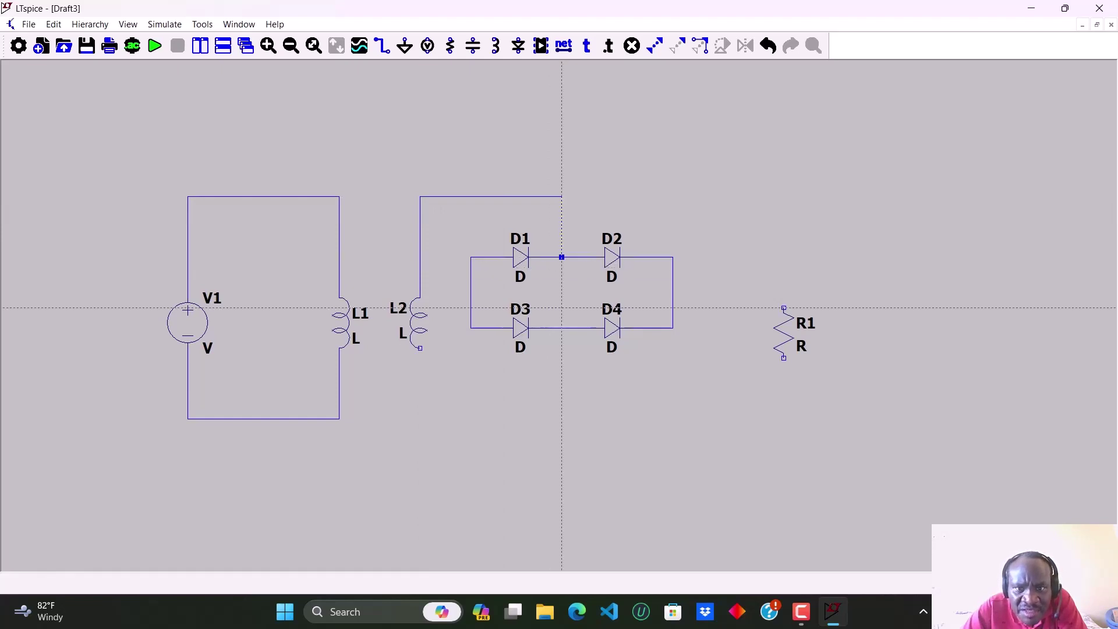
pyautogui.click(421, 348)
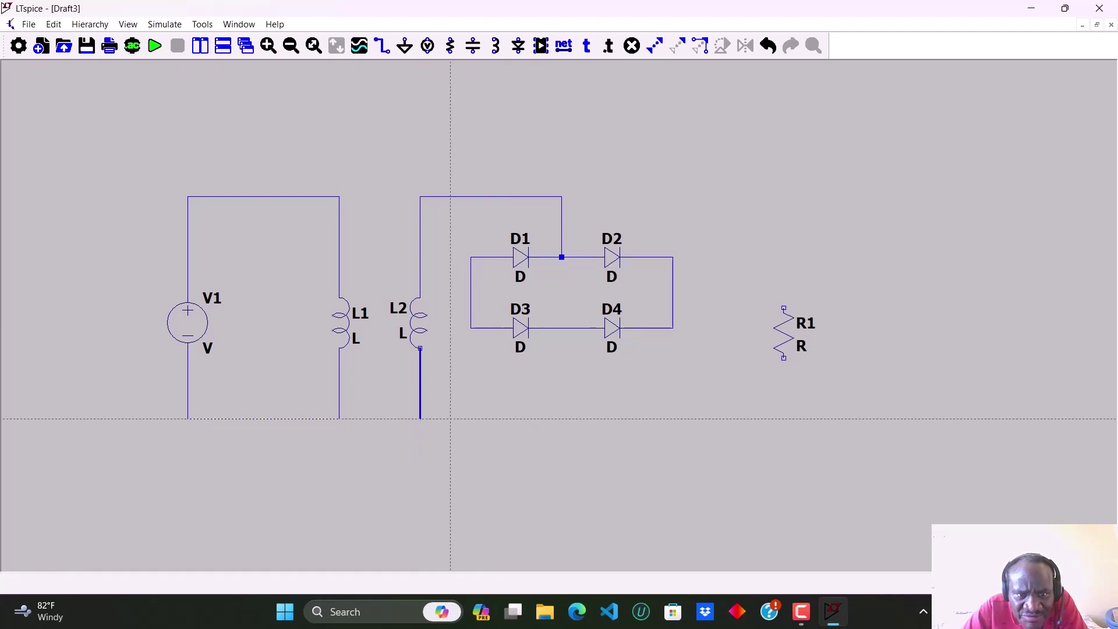
pyautogui.click(450, 418)
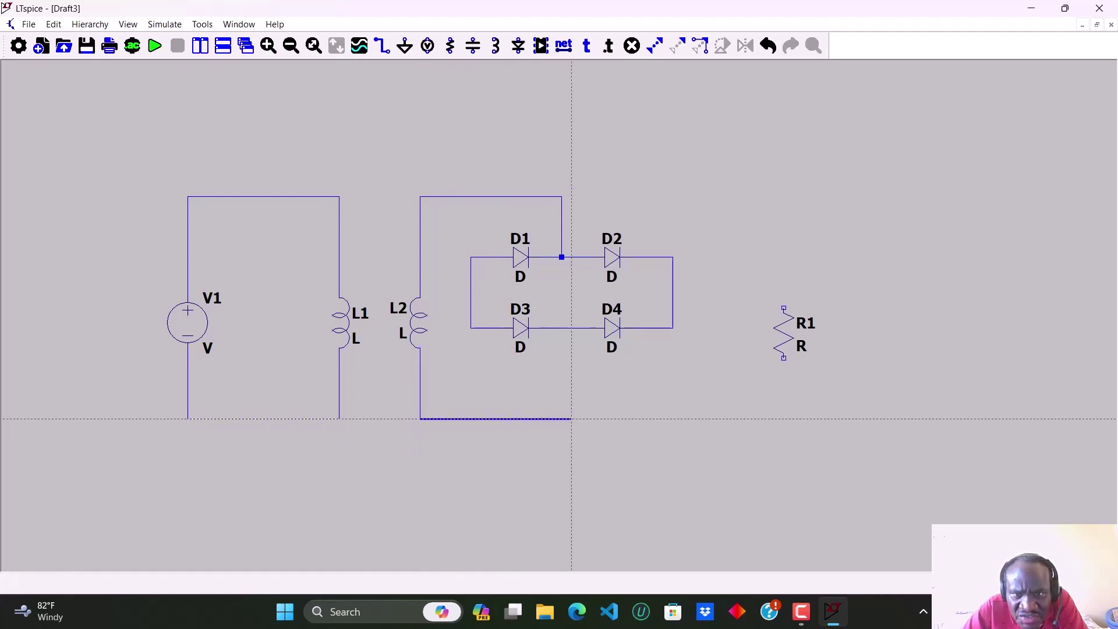
pyautogui.click(562, 419)
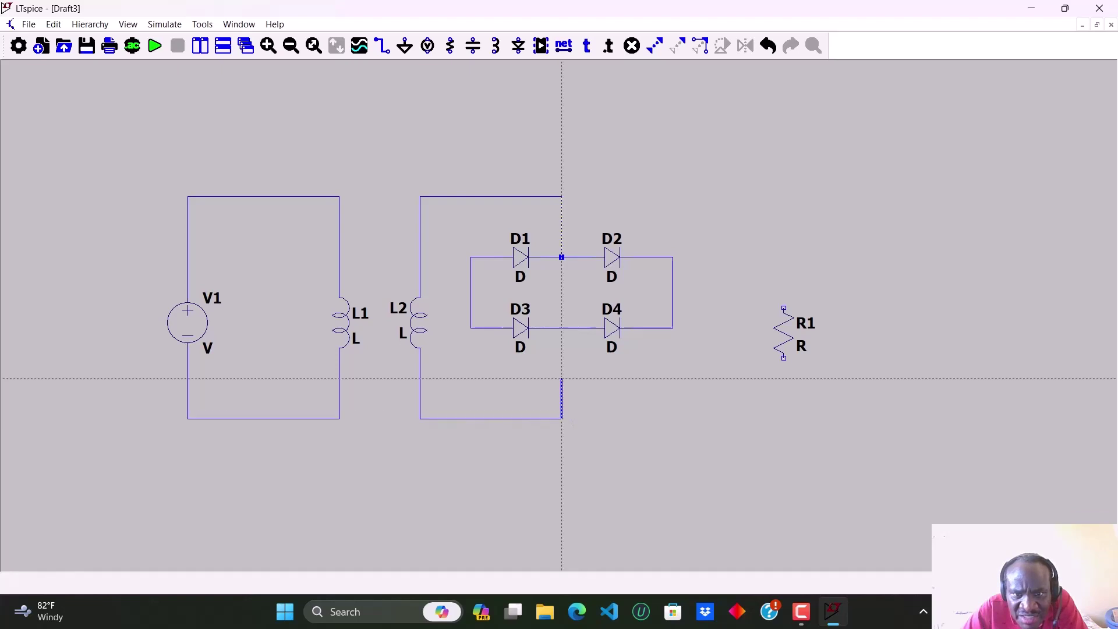
pyautogui.click(552, 328)
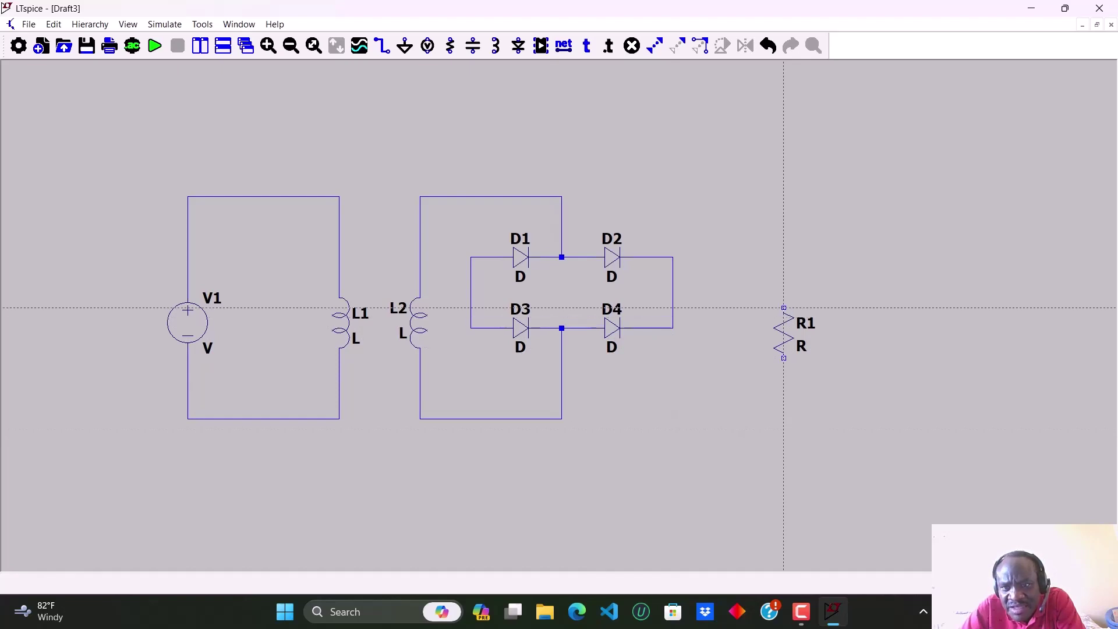
# - Wire R1's upper end to the D2–D4 cathode side and its lower end beneath the bridge to the D1–D3 anode side
pyautogui.click(784, 307)
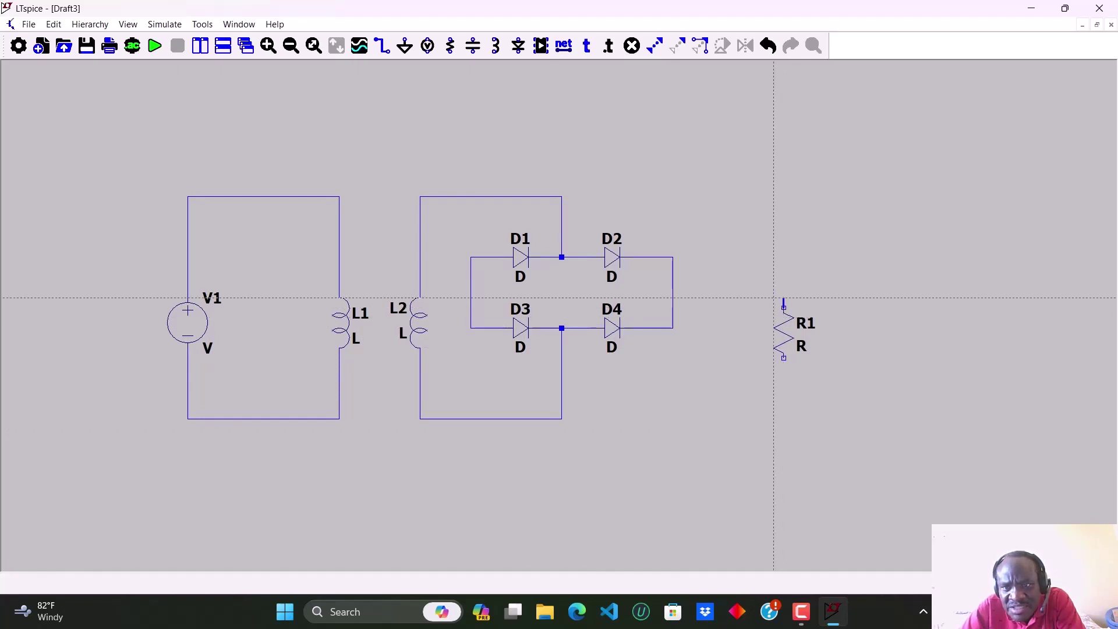
pyautogui.click(672, 297)
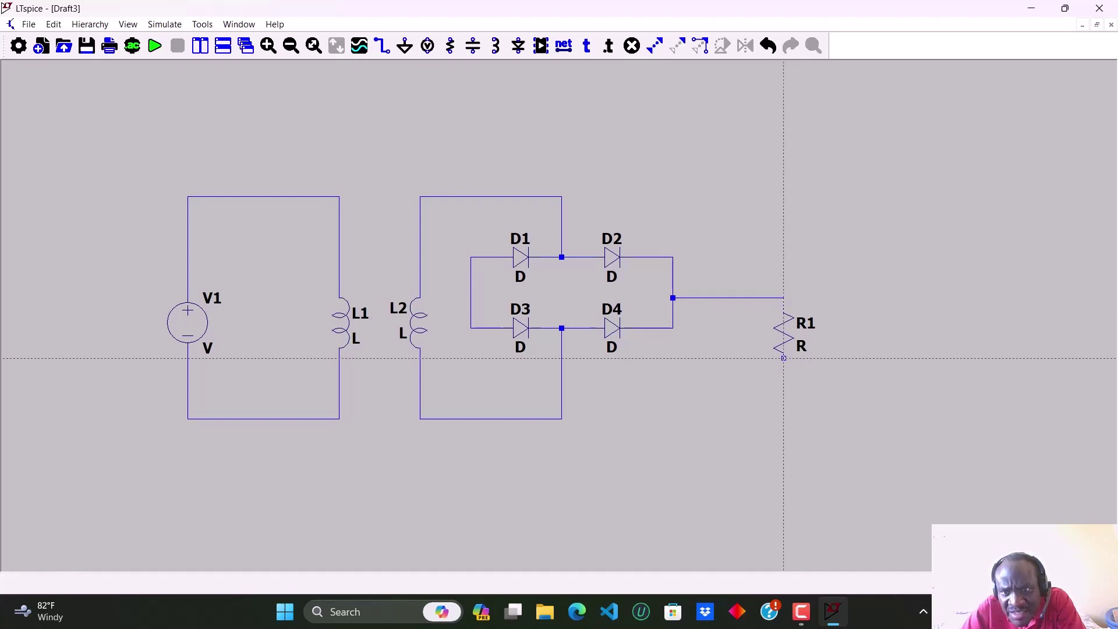
pyautogui.click(783, 358)
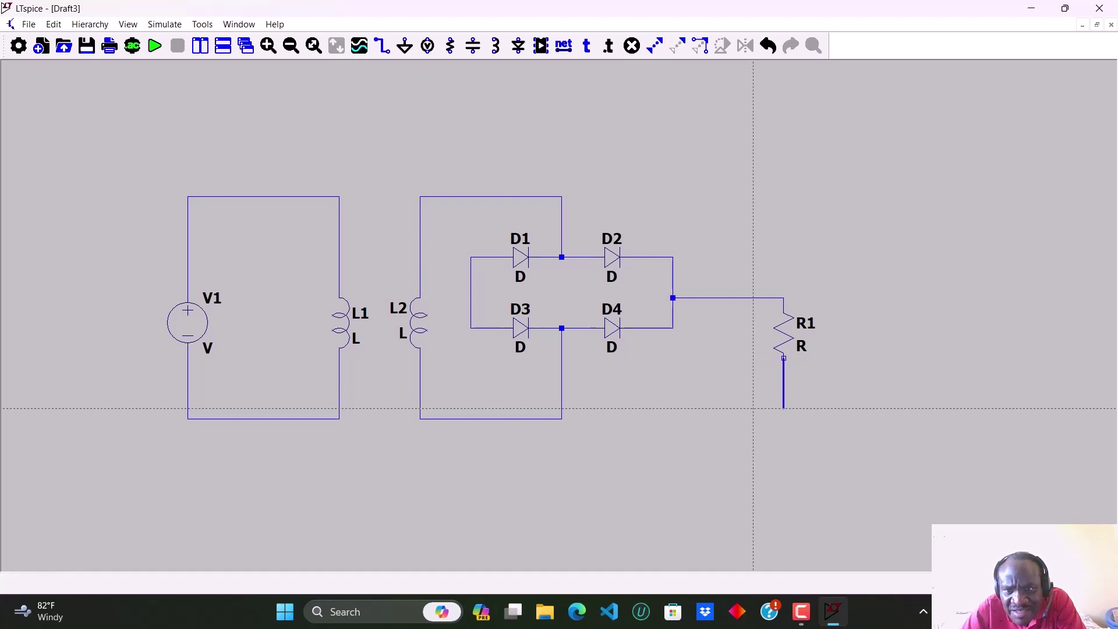
pyautogui.click(784, 409)
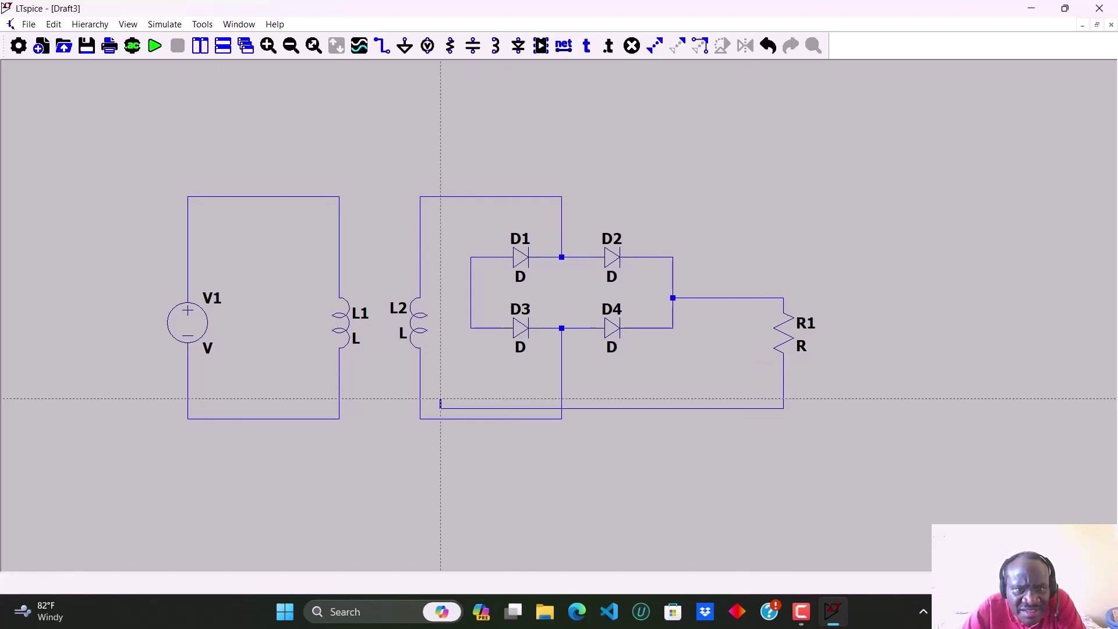
pyautogui.click(441, 408)
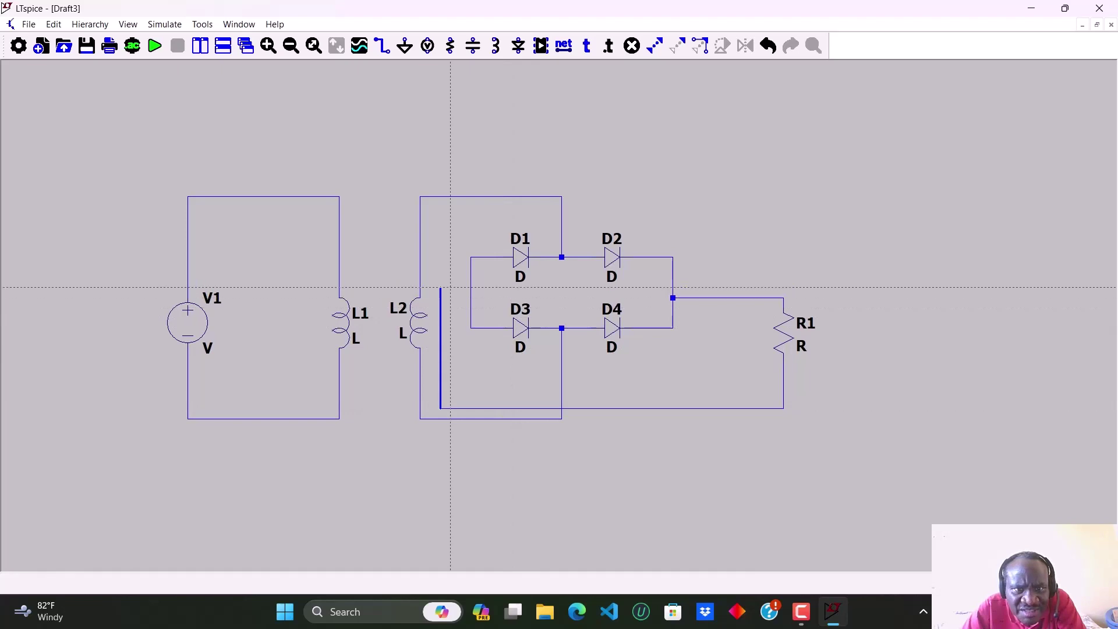
pyautogui.click(440, 287)
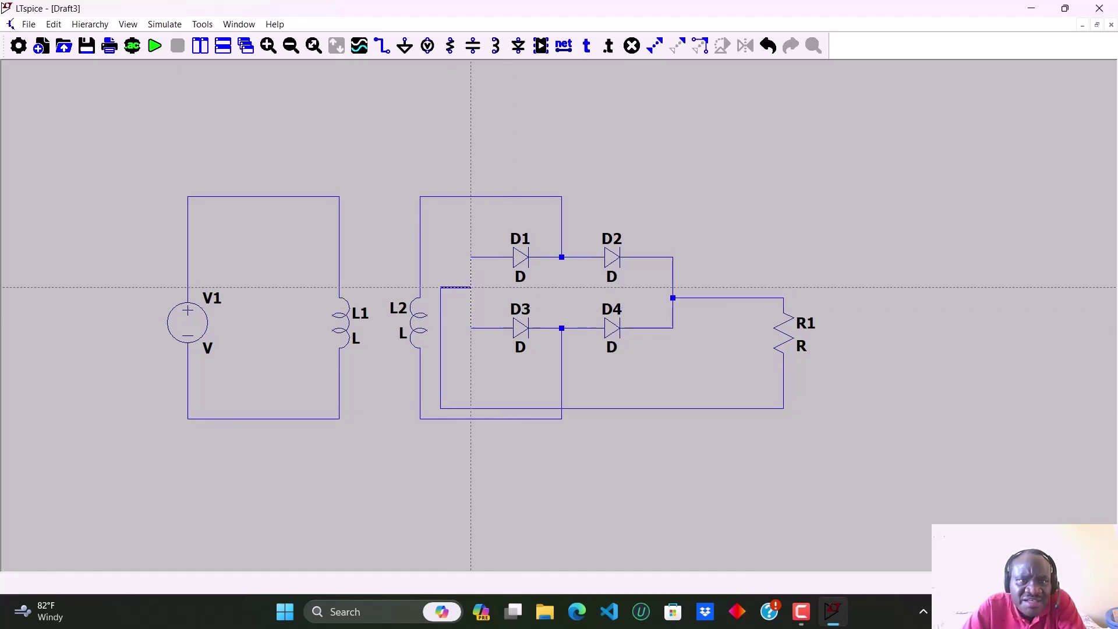
pyautogui.click(471, 287)
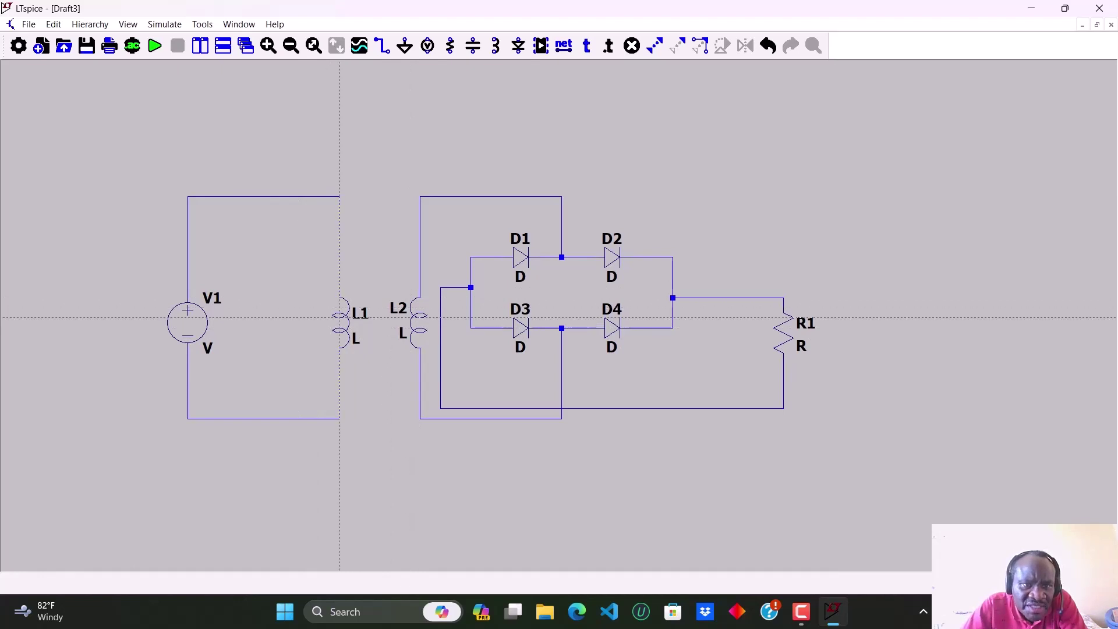
pyautogui.press('Escape')
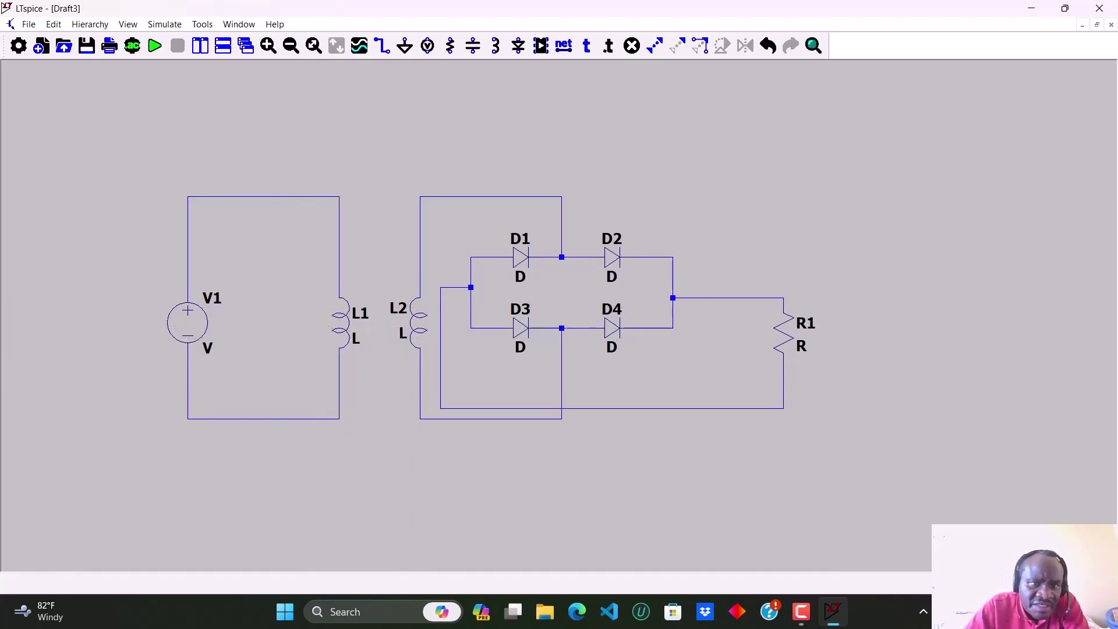
# - Set inductor L1's inductance to 1m and show its phase dot
pyautogui.rightClick(348, 340)
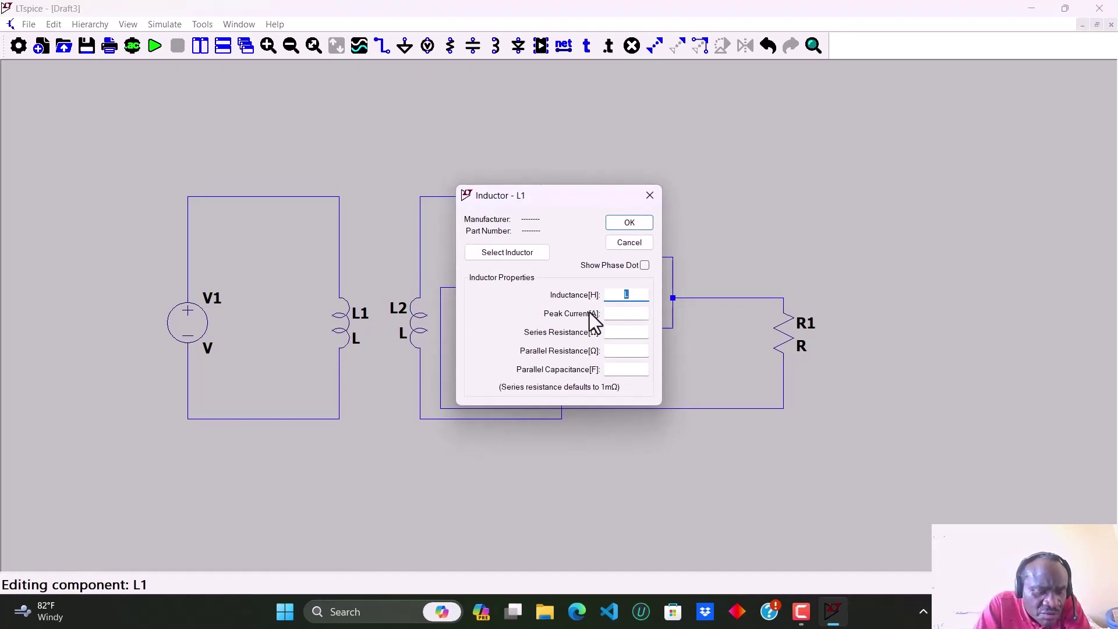
pyautogui.write('1m')
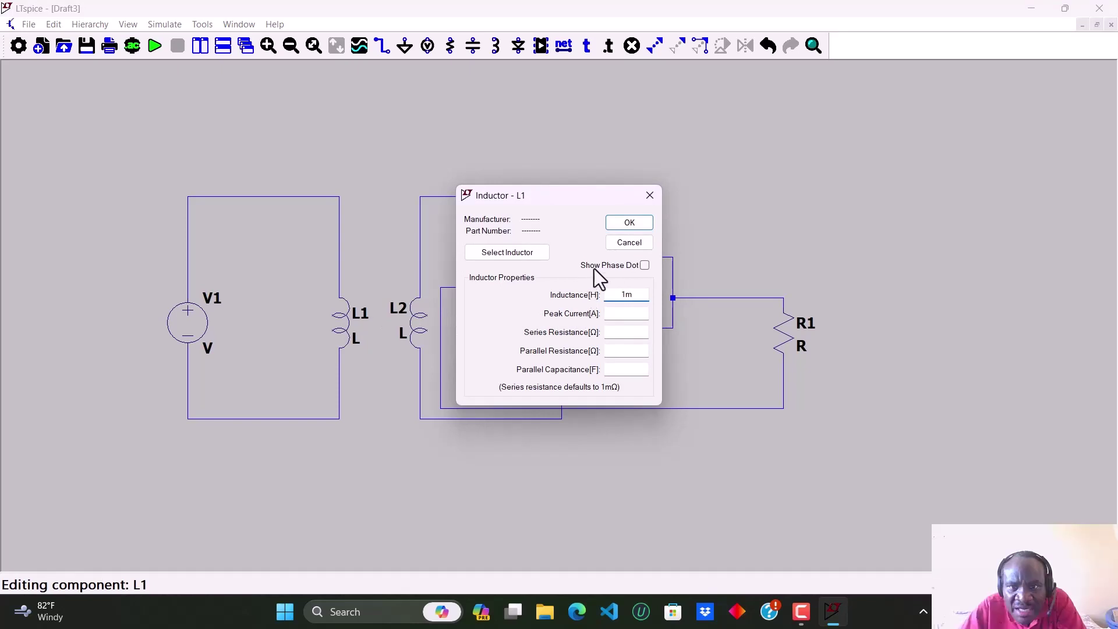
pyautogui.click(643, 266)
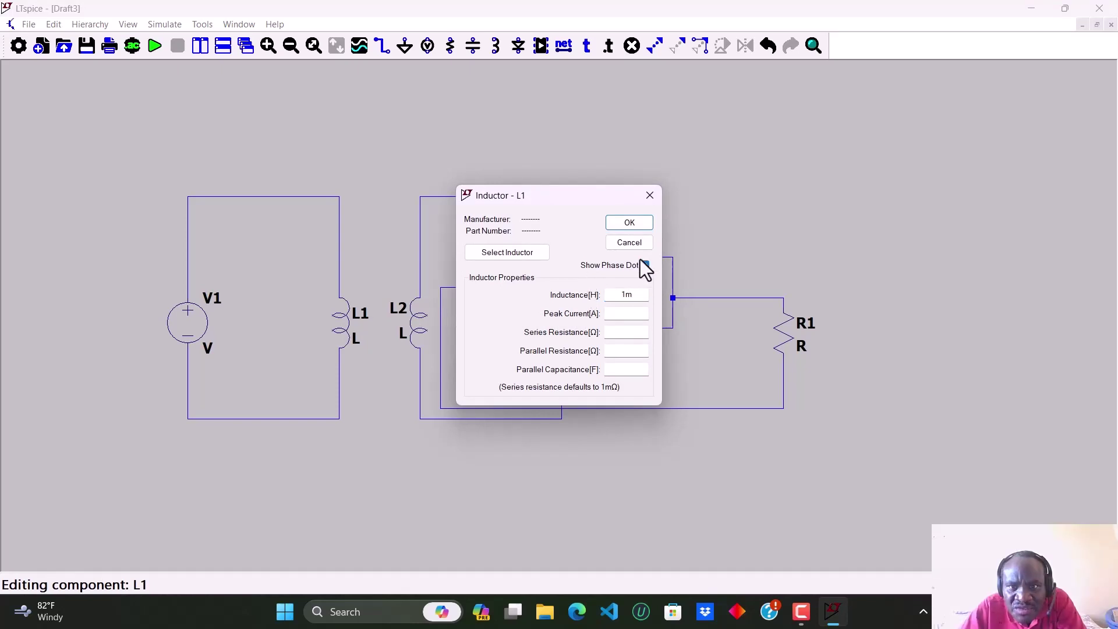
pyautogui.click(634, 225)
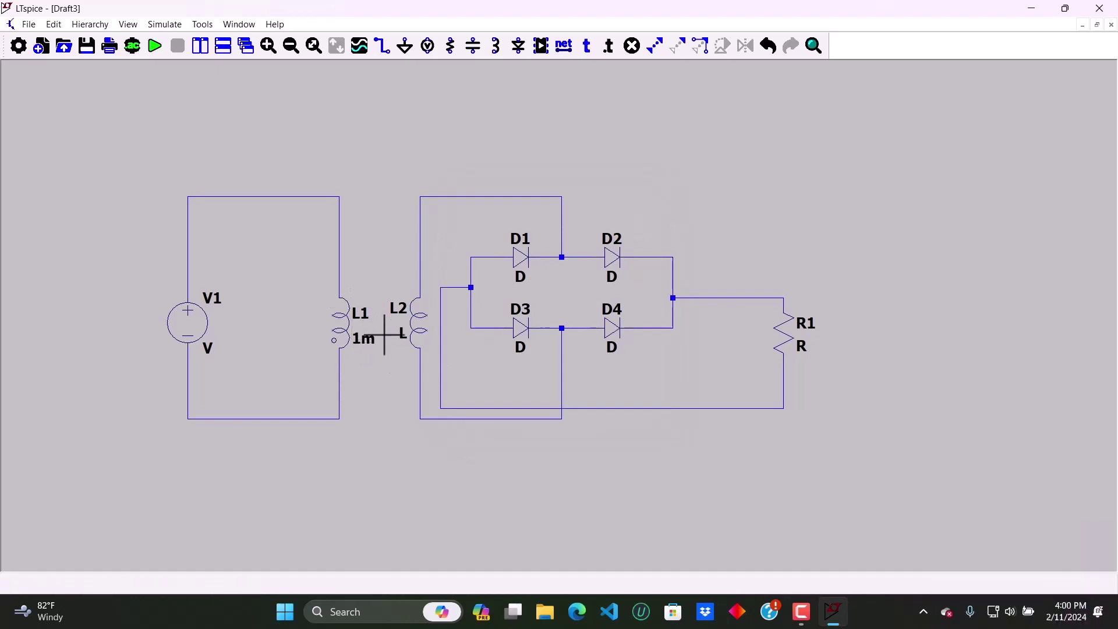
# - Set inductor L2's inductance to 2m
pyautogui.rightClick(417, 325)
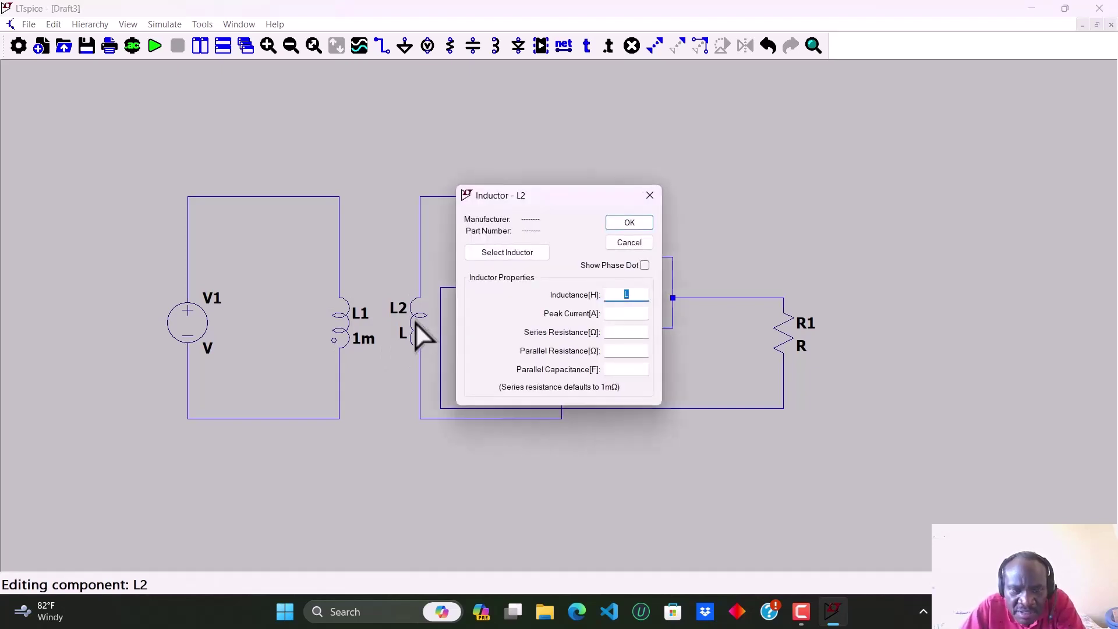
pyautogui.write('2m')
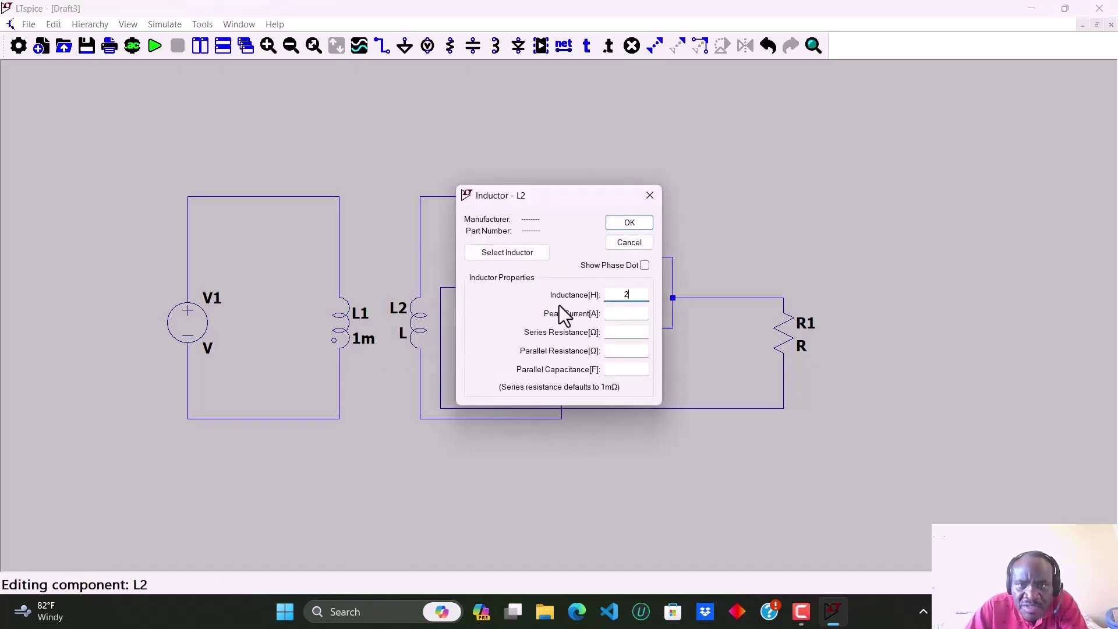
pyautogui.click(628, 223)
pyautogui.press('F3')
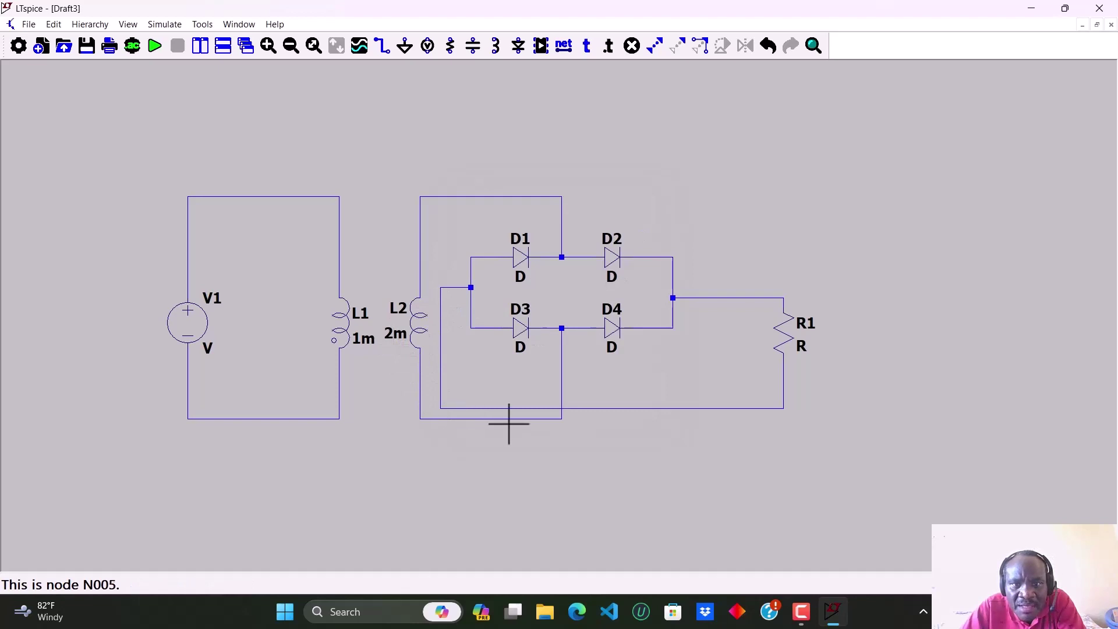
pyautogui.press('Escape')
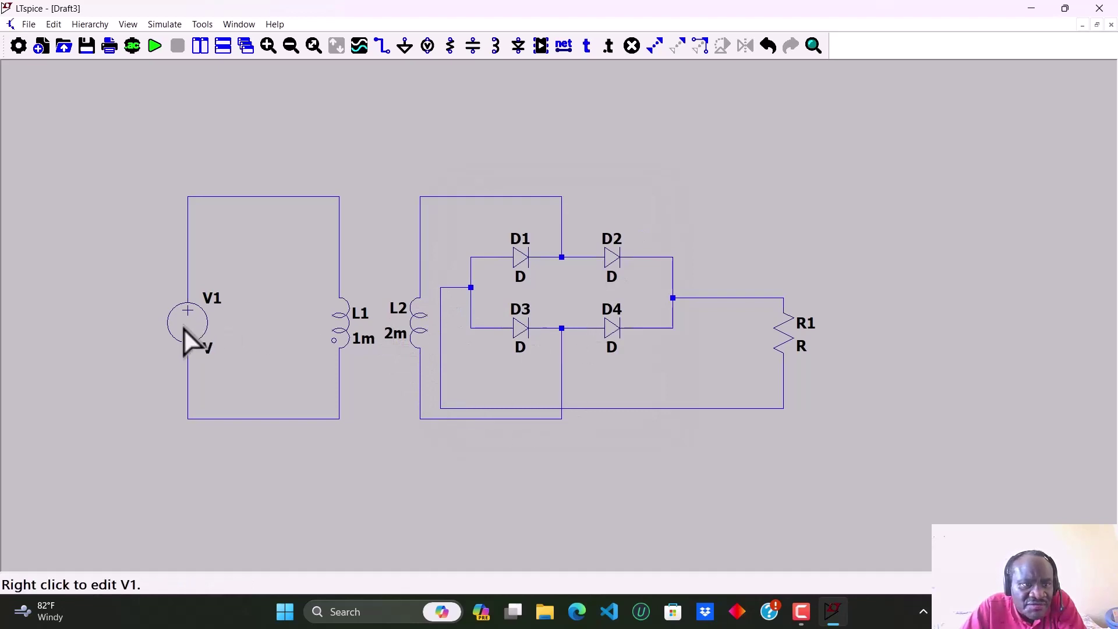
# - Define voltage source V1 as a SINE function with an amplitude of 10 V and a frequency of 50 Hz
pyautogui.rightClick(188, 329)
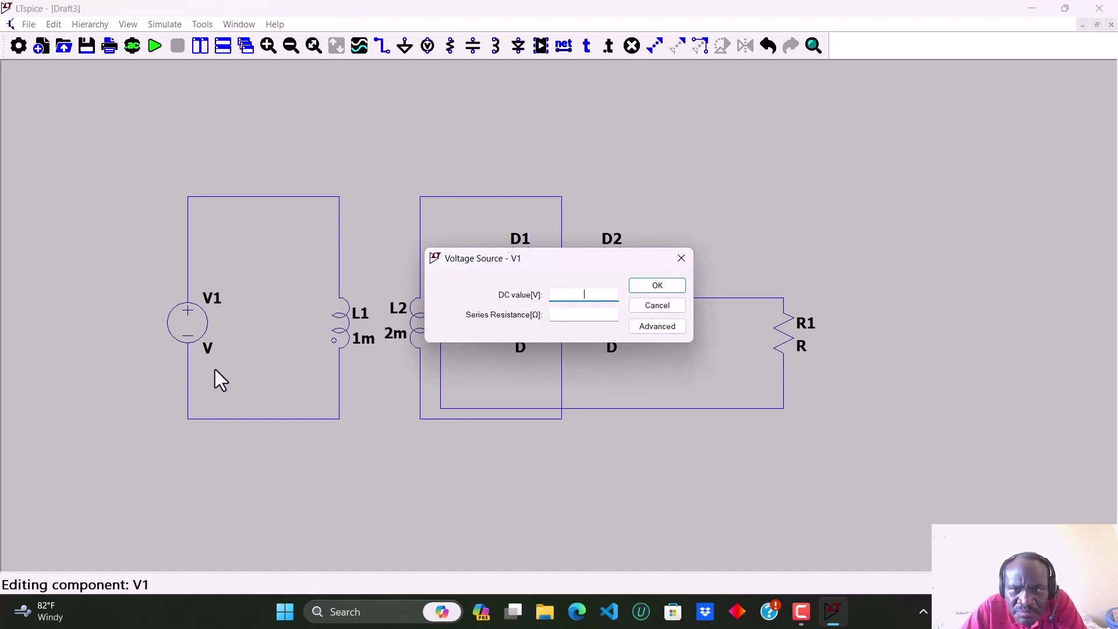
pyautogui.click(664, 327)
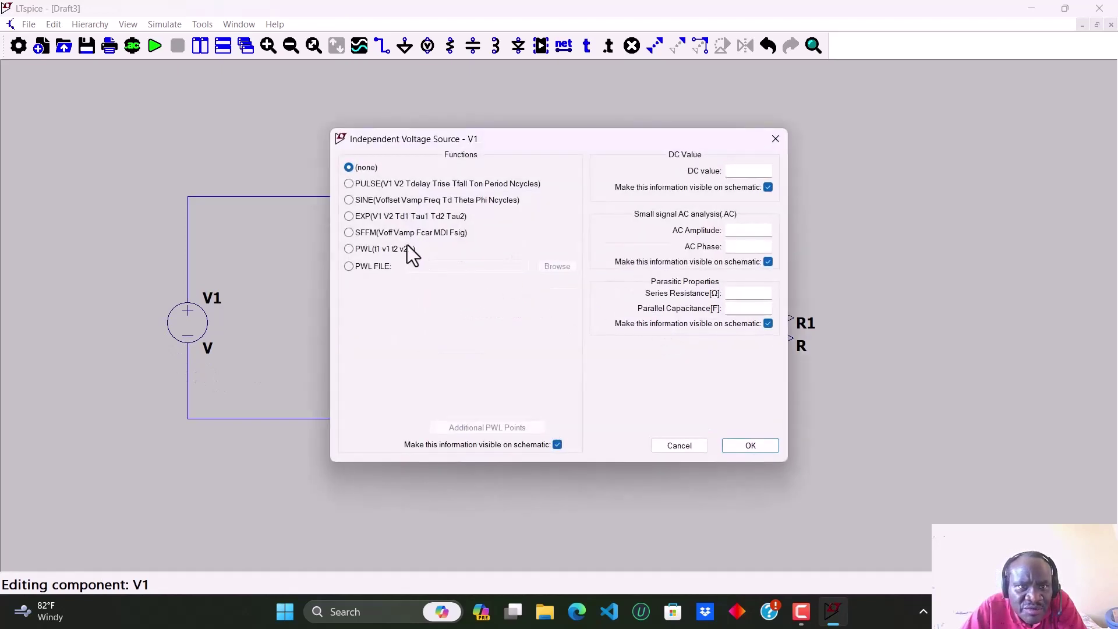
pyautogui.click(348, 200)
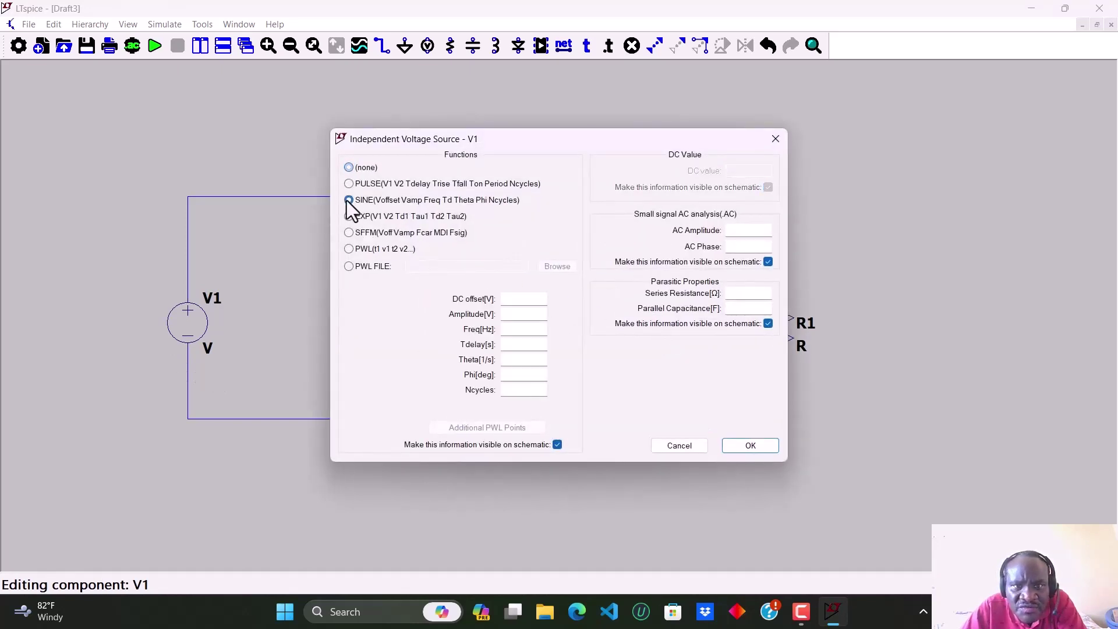
pyautogui.click(515, 315)
pyautogui.write('1')
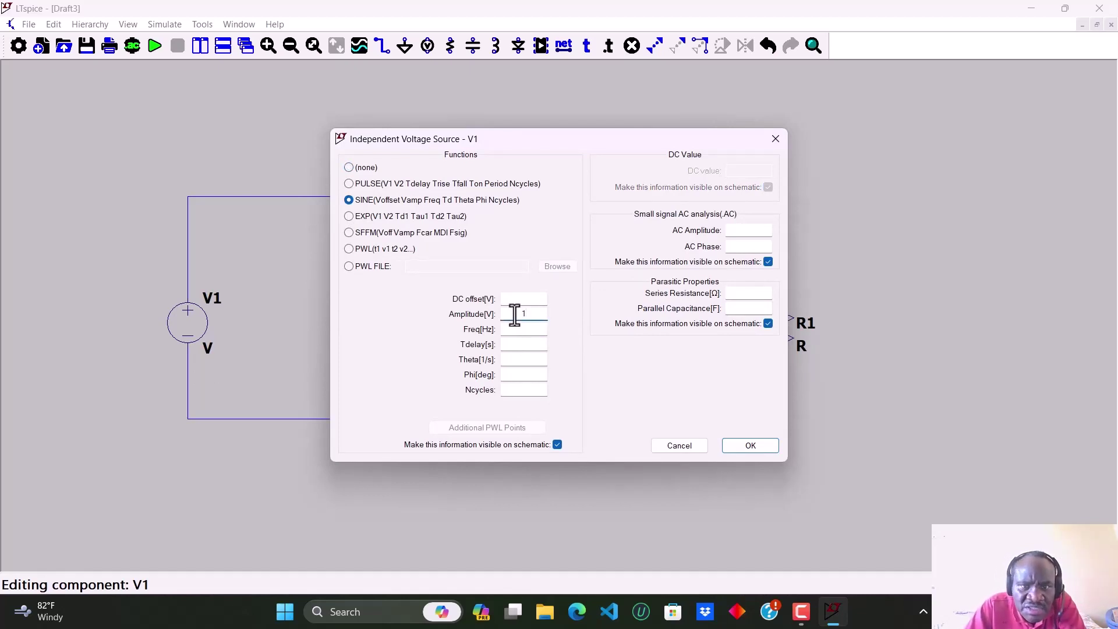
pyautogui.write('0')
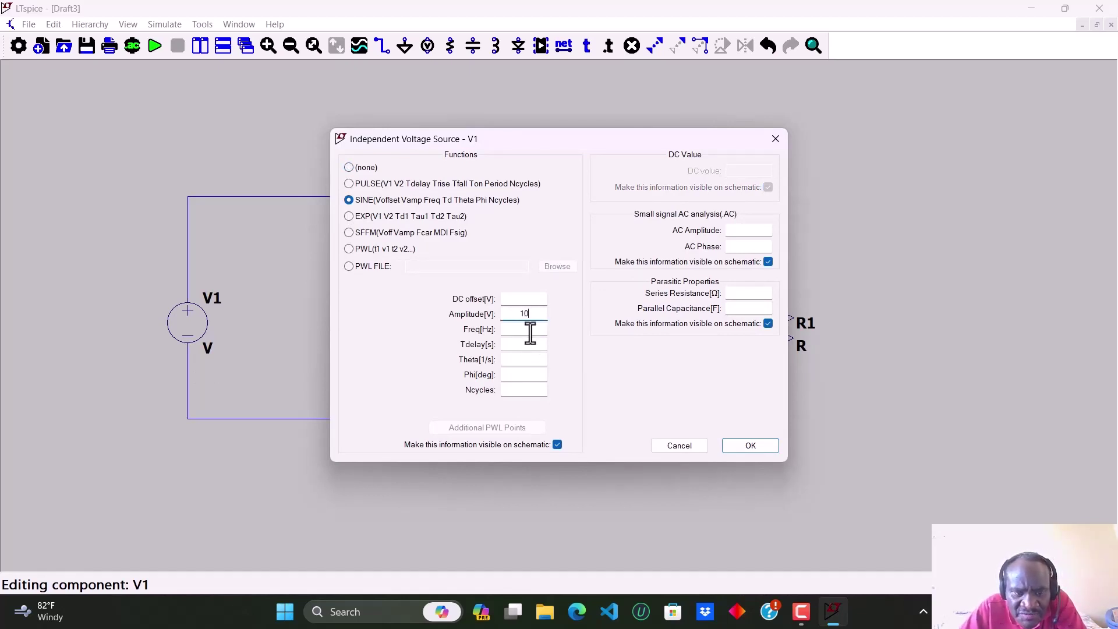
pyautogui.click(529, 331)
pyautogui.write('50')
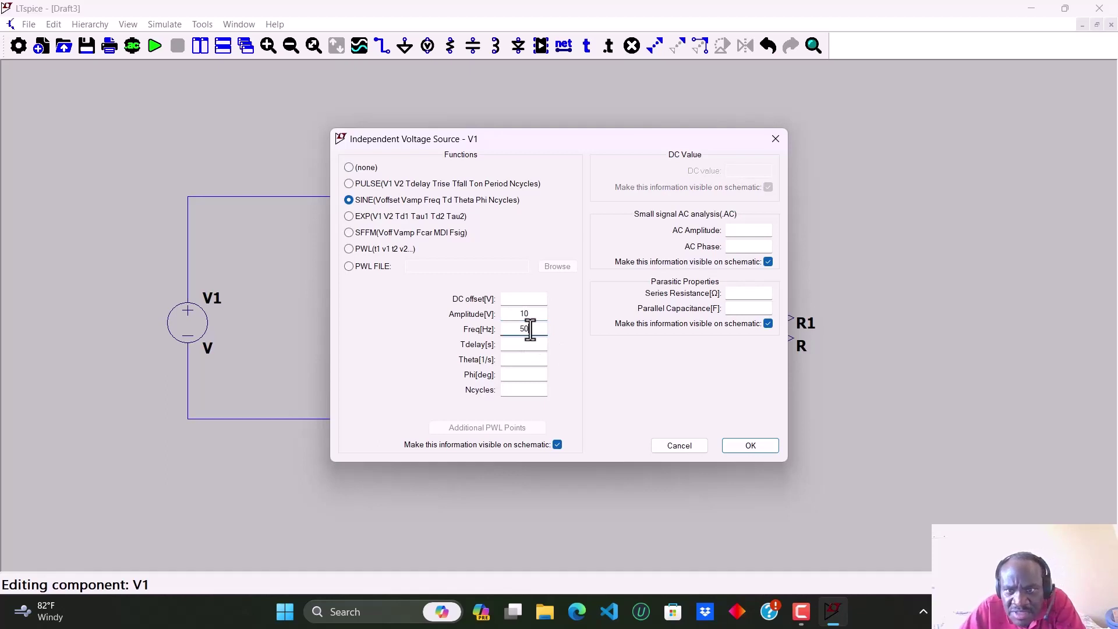
# - Give V1 a series resistance of 0.05 Ω and apply the source settings
pyautogui.click(751, 295)
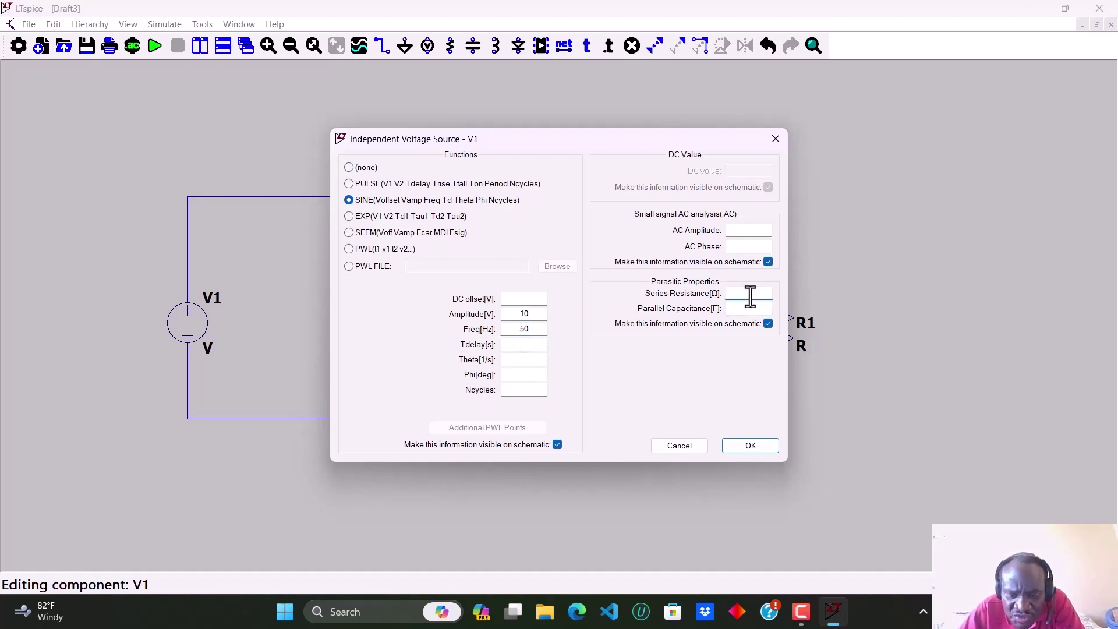
pyautogui.write('0')
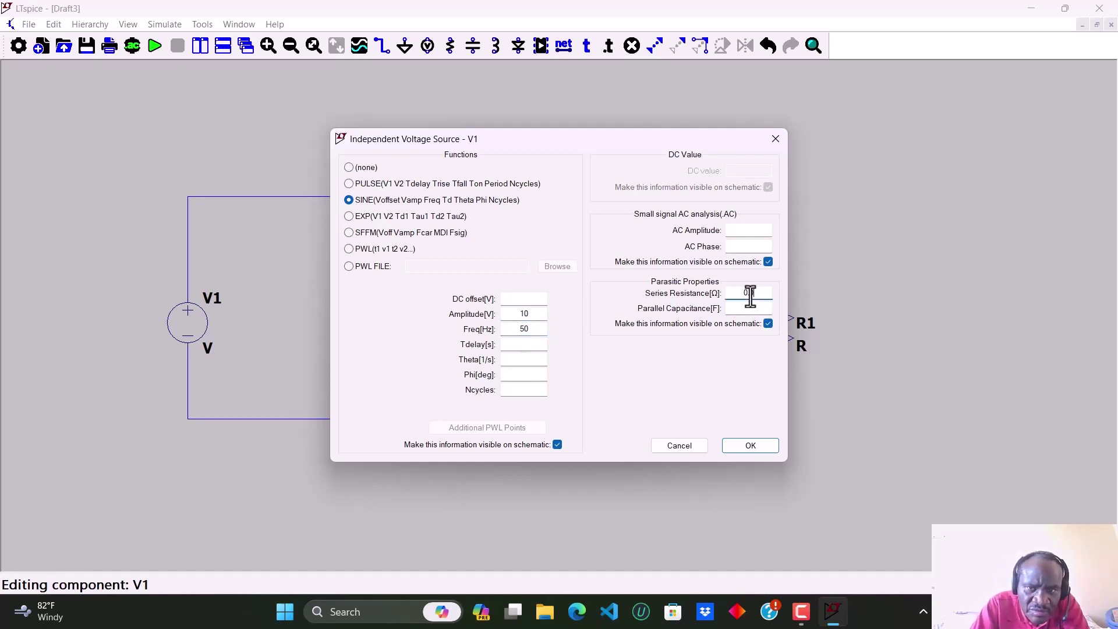
pyautogui.write('.05')
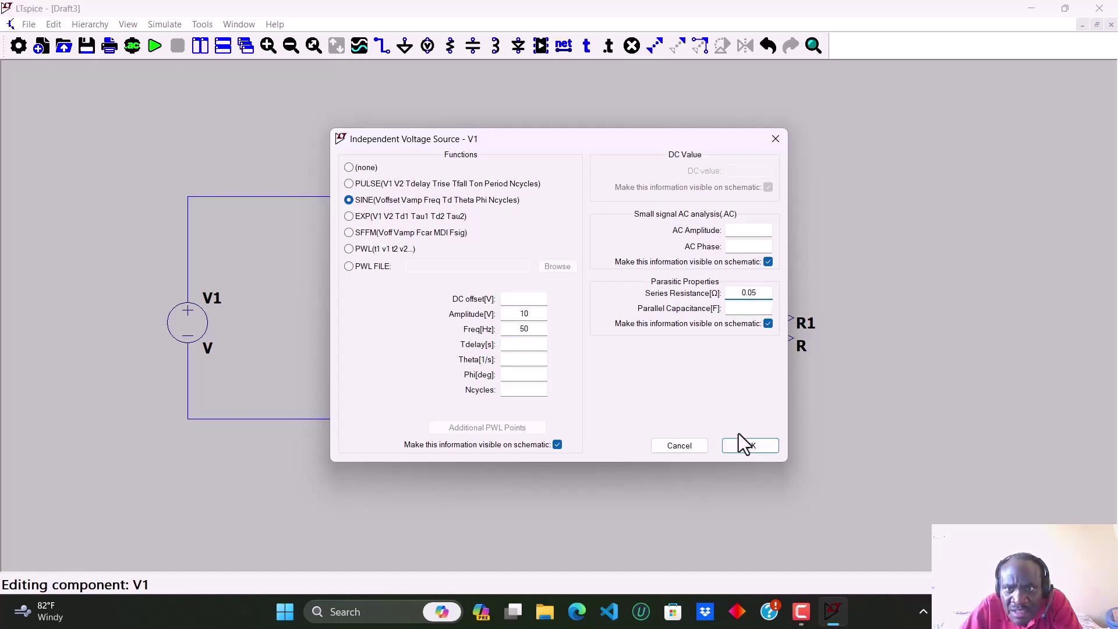
pyautogui.click(750, 445)
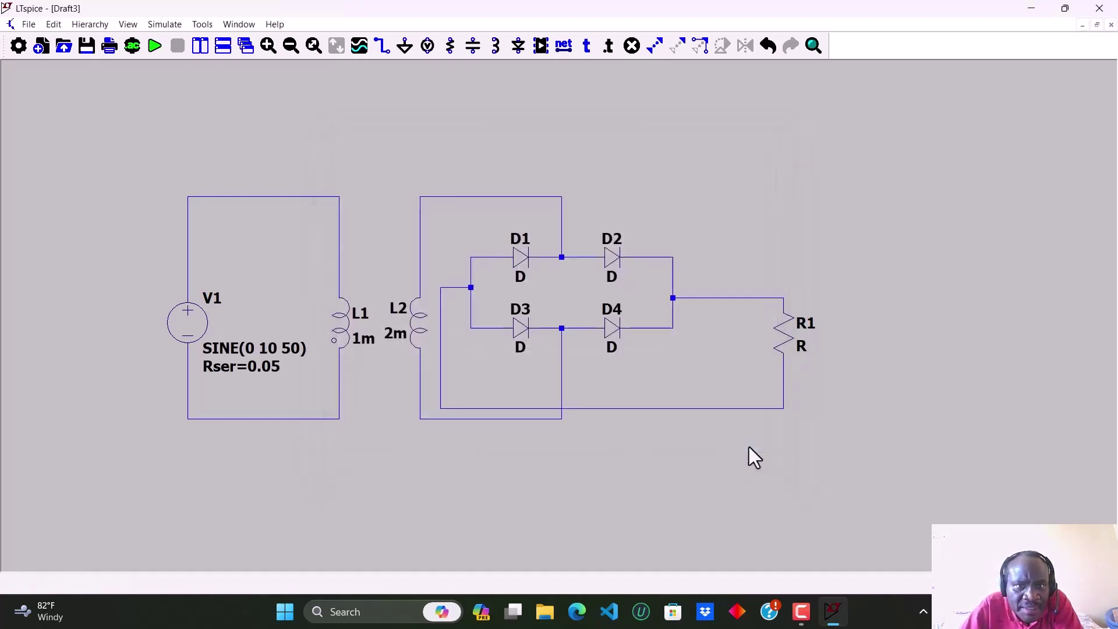
pyautogui.press('F3')
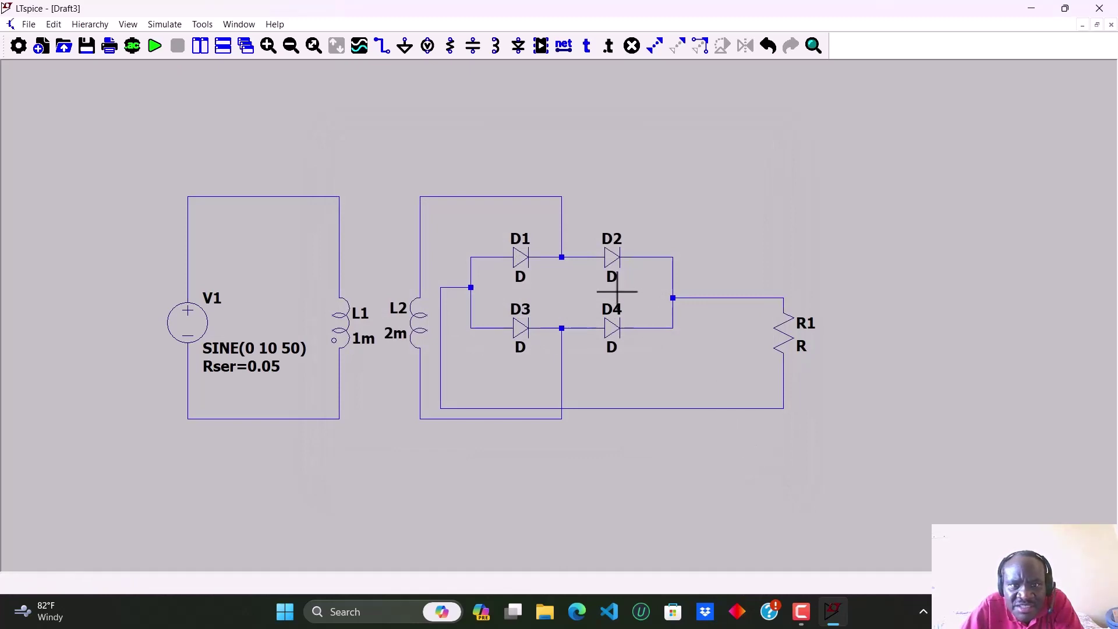
pyautogui.press('Escape')
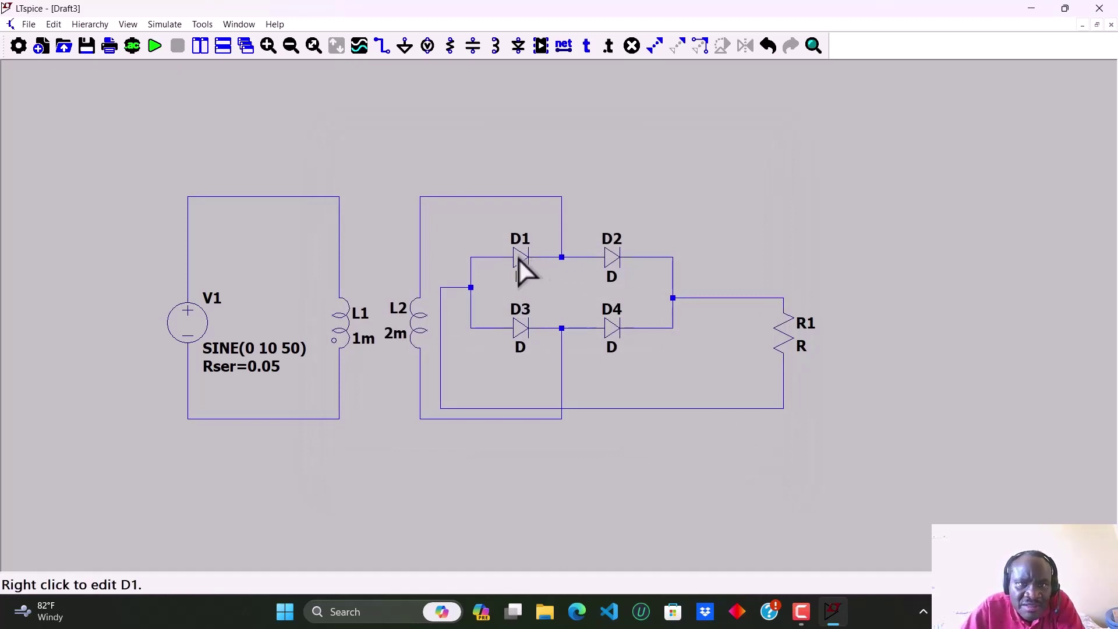
pyautogui.press('F3')
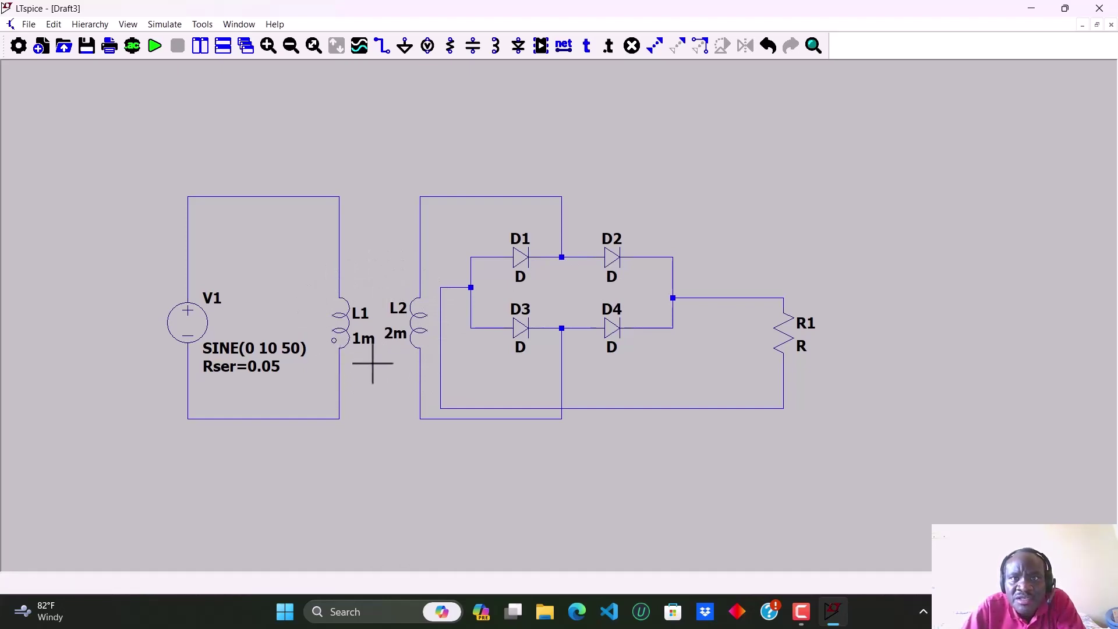
# - Add the SPICE directive "K l1 l2 1" to couple the two inductors, placing it just below and between them
pyautogui.click(609, 48)
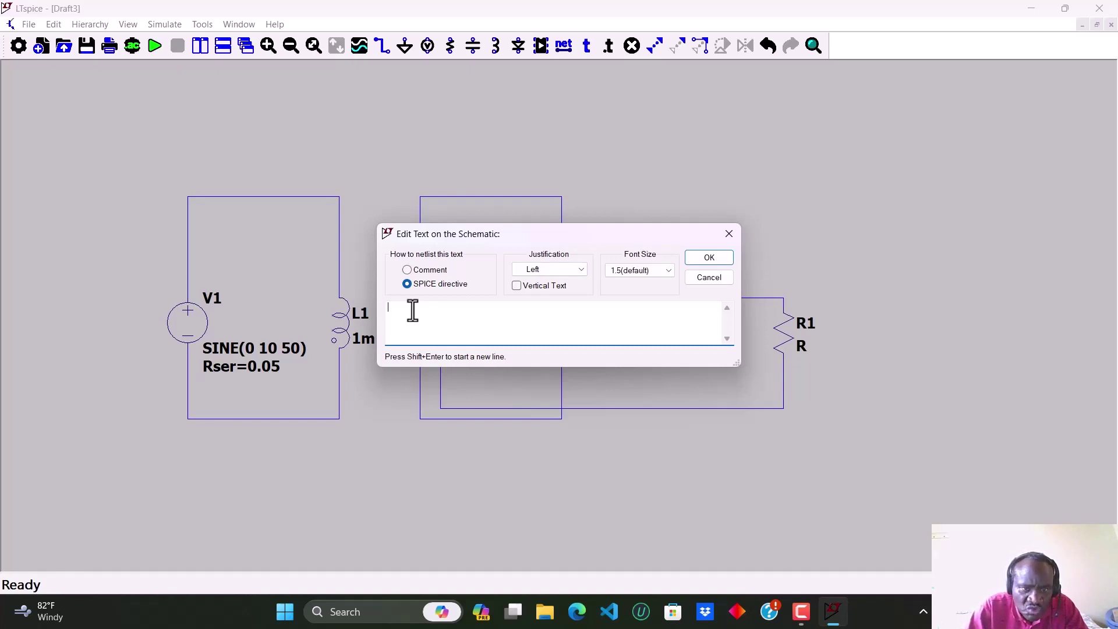
pyautogui.write('Kkk ')
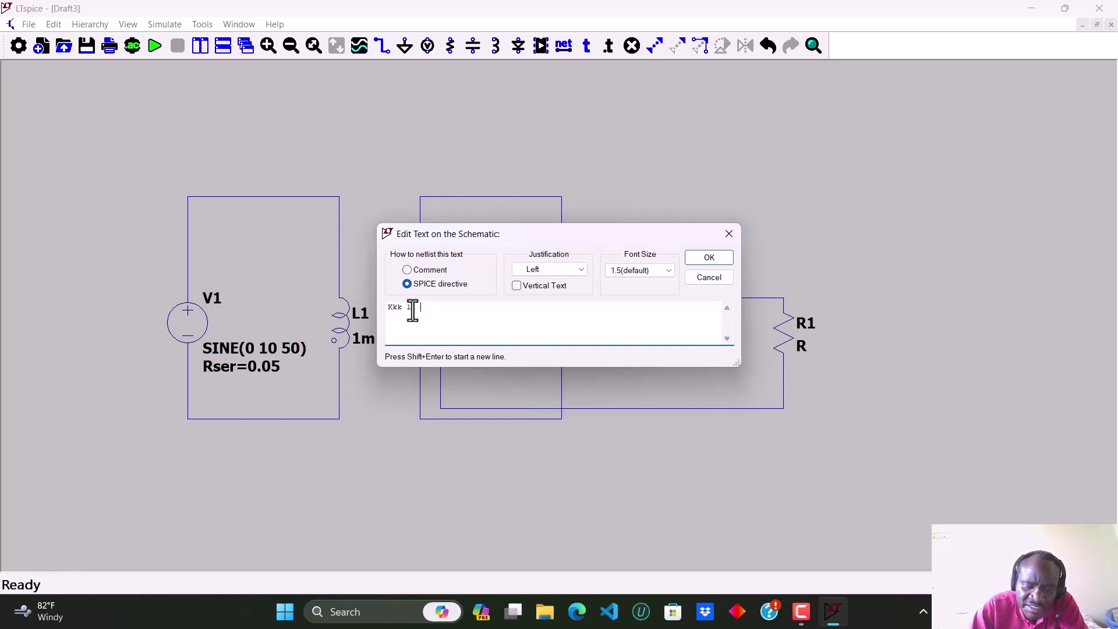
pyautogui.write('l1 l2 l')
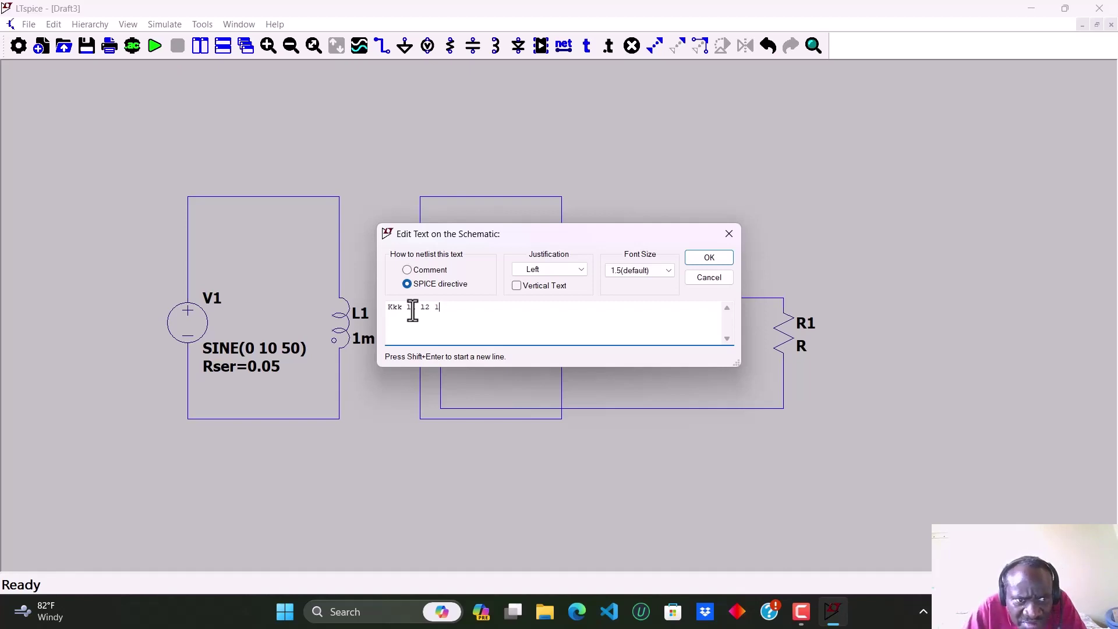
pyautogui.press('BackSpace')
pyautogui.press('BackSpace')
pyautogui.press('BackSpace')
pyautogui.press('BackSpace')
pyautogui.press('BackSpace')
pyautogui.press('BackSpace')
pyautogui.press('BackSpace')
pyautogui.press('BackSpace')
pyautogui.press('BackSpace')
pyautogui.press('BackSpace')
pyautogui.press('BackSpace')
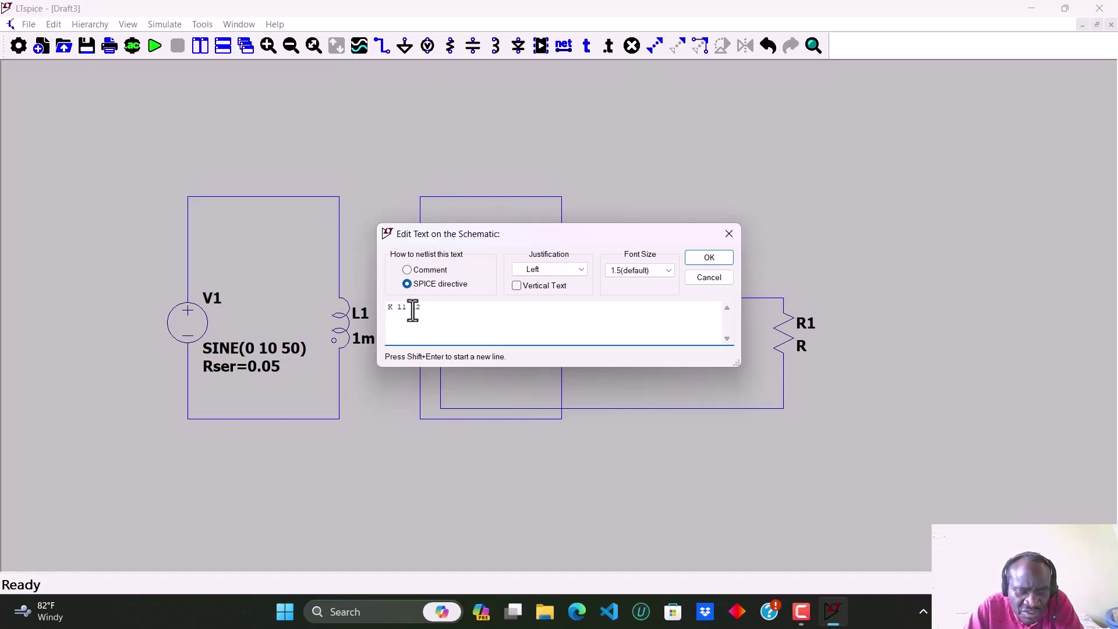
pyautogui.write('1')
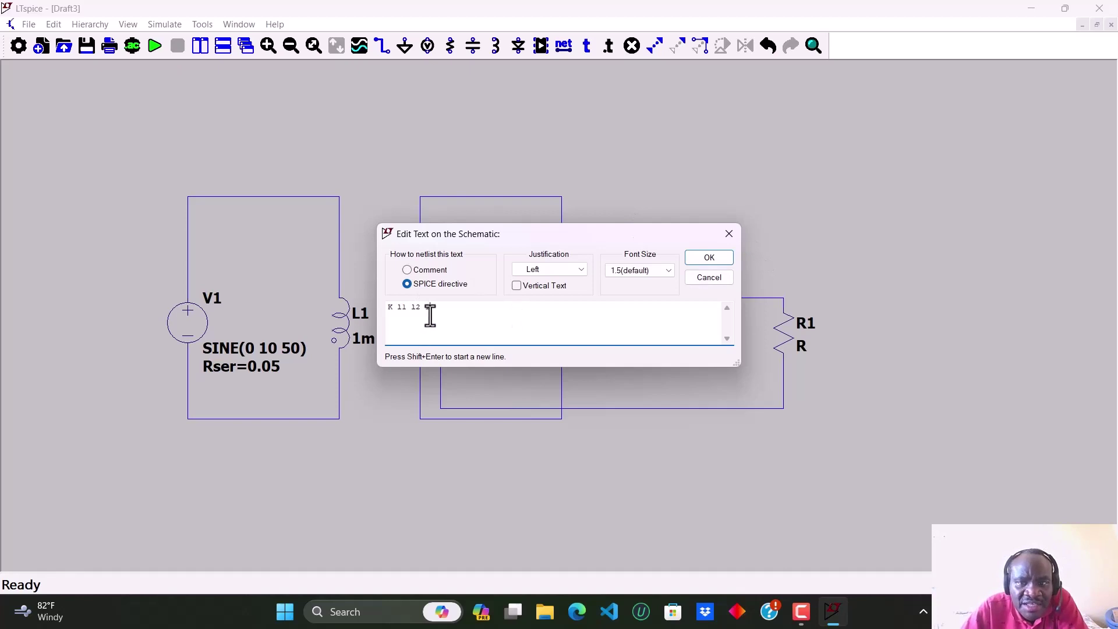
pyautogui.click(709, 258)
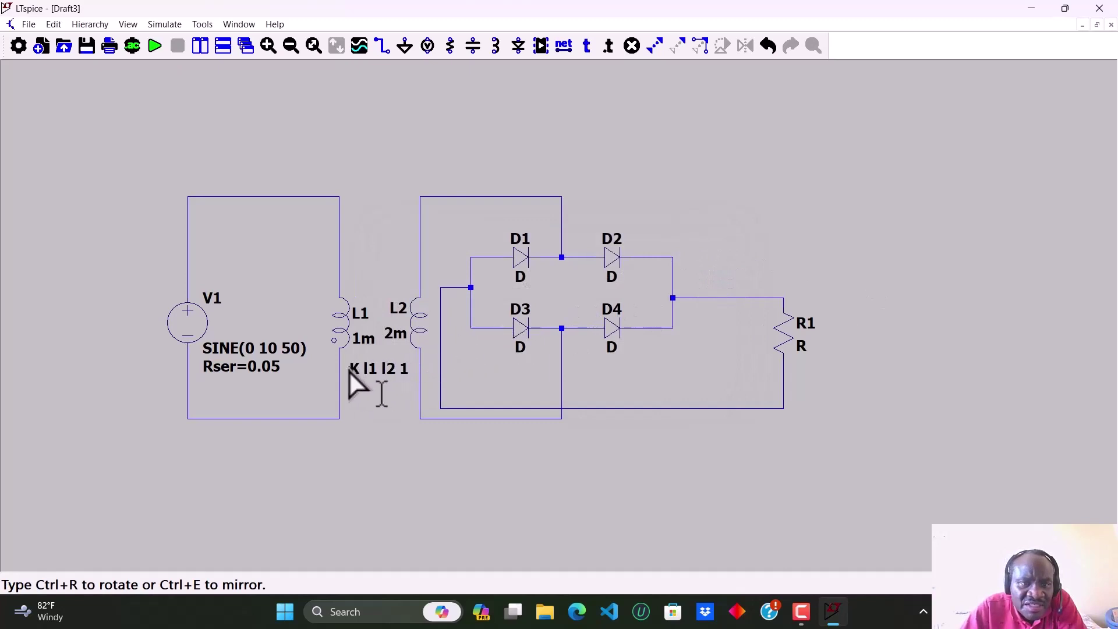
pyautogui.click(347, 362)
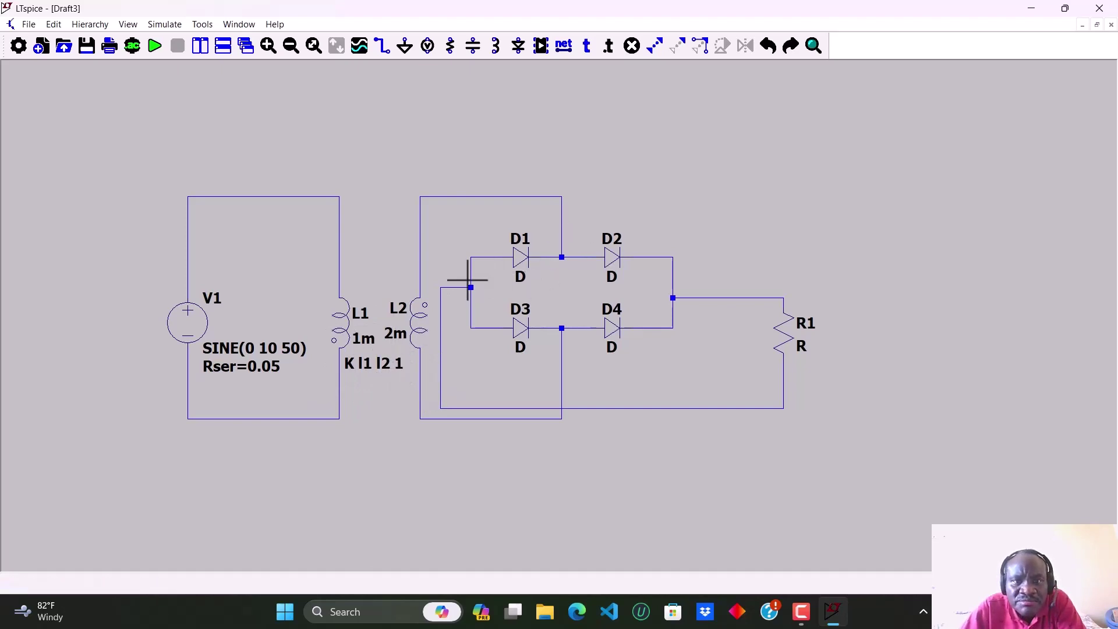
# - Assign the OnSemi 1N4148 silicon diode model to D1
pyautogui.rightClick(523, 262)
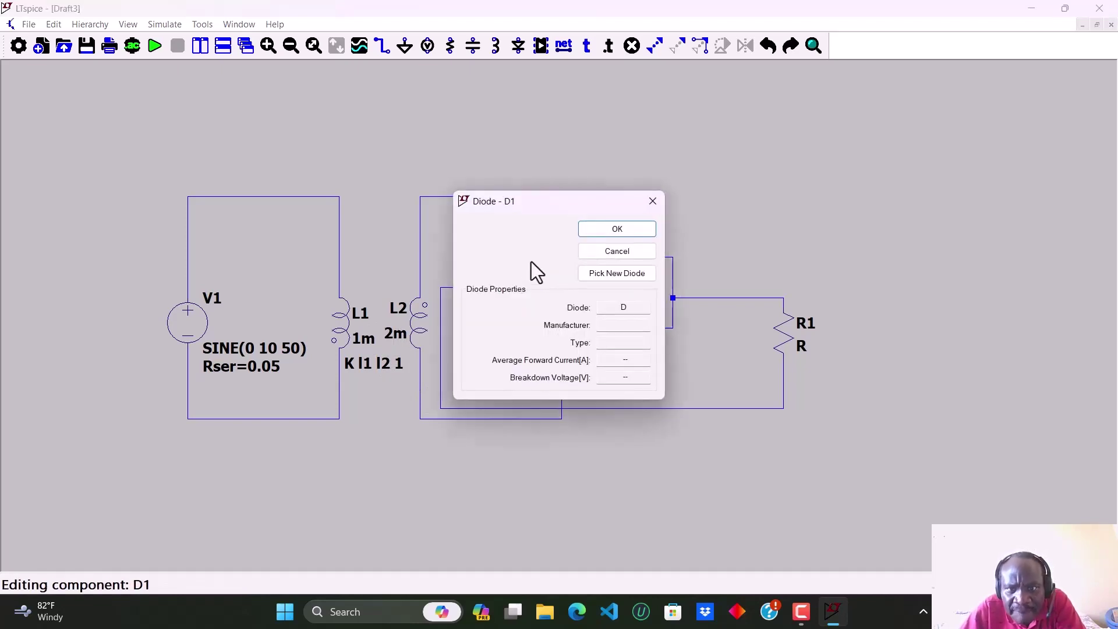
pyautogui.click(630, 274)
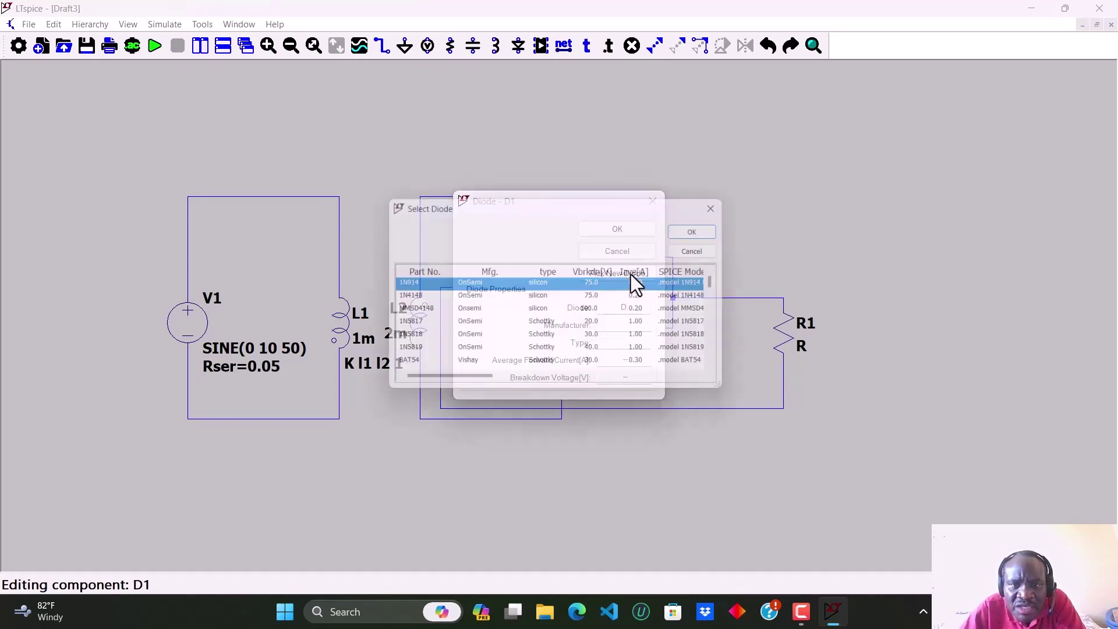
pyautogui.click(500, 340)
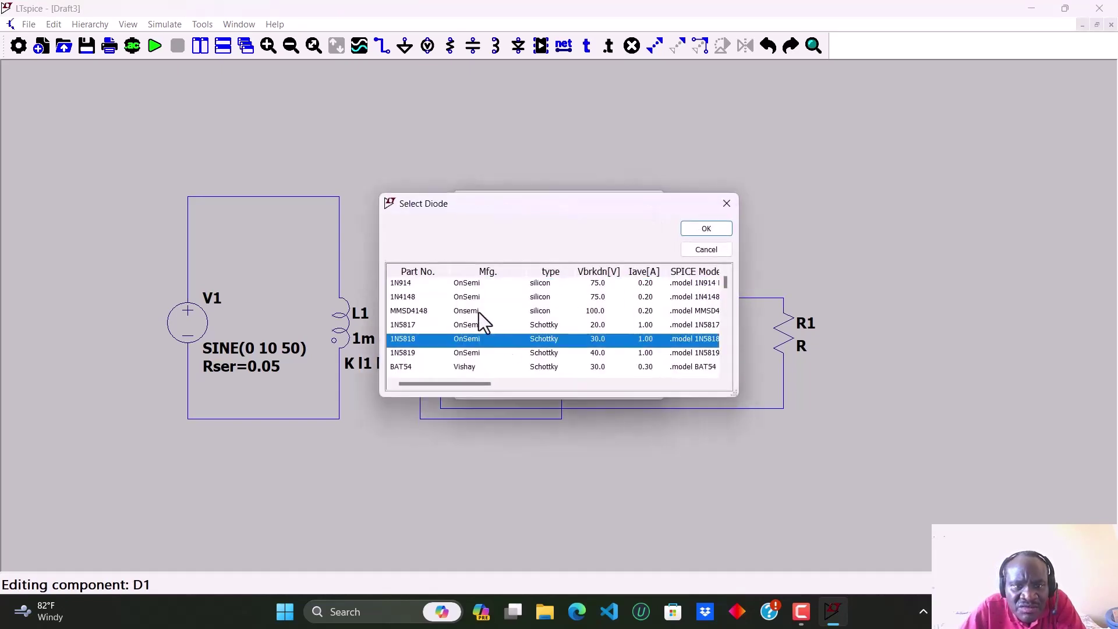
pyautogui.click(481, 297)
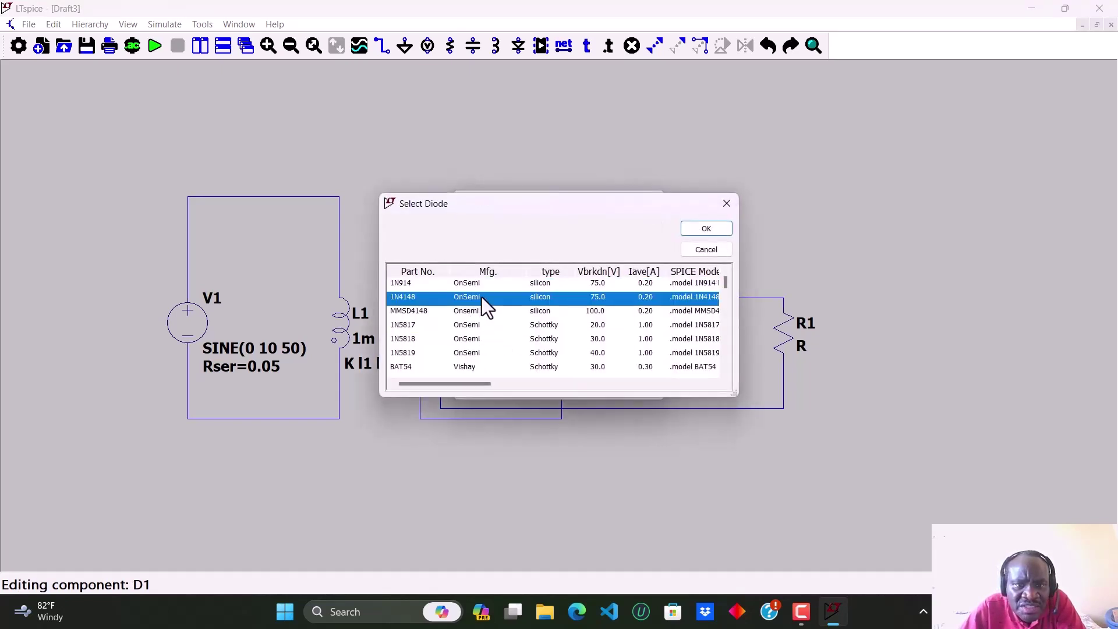
pyautogui.doubleClick(480, 297)
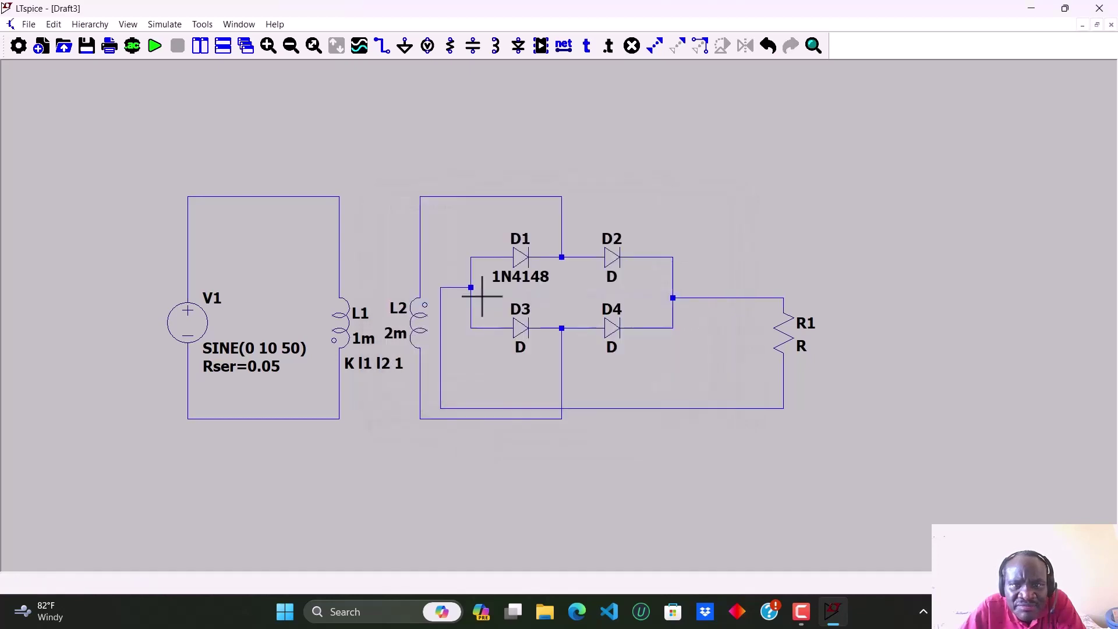
pyautogui.rightClick(613, 279)
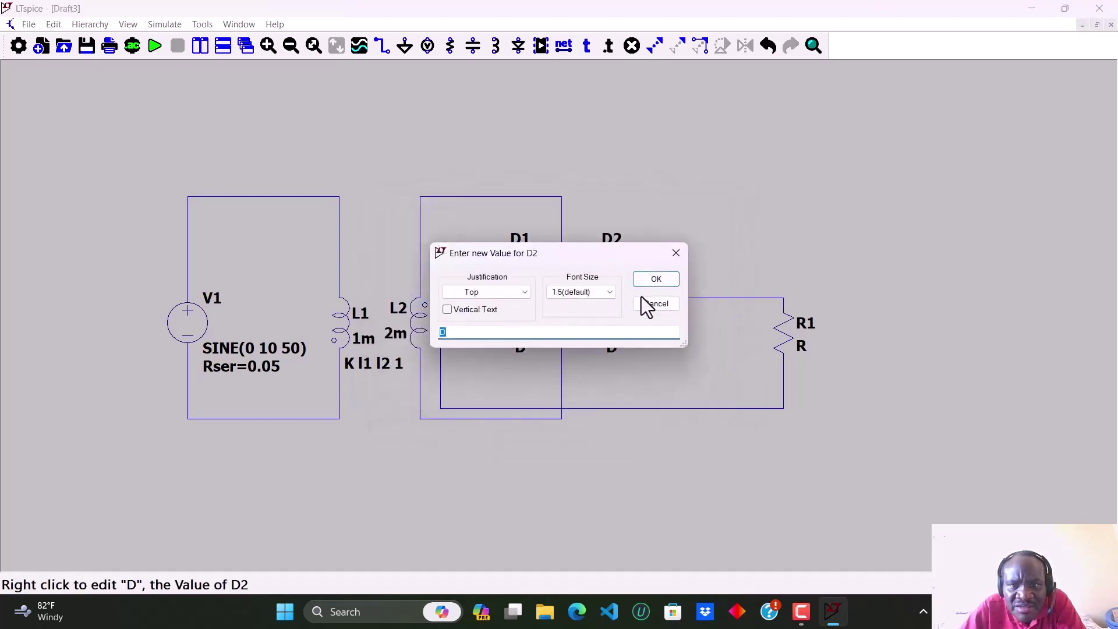
pyautogui.click(675, 256)
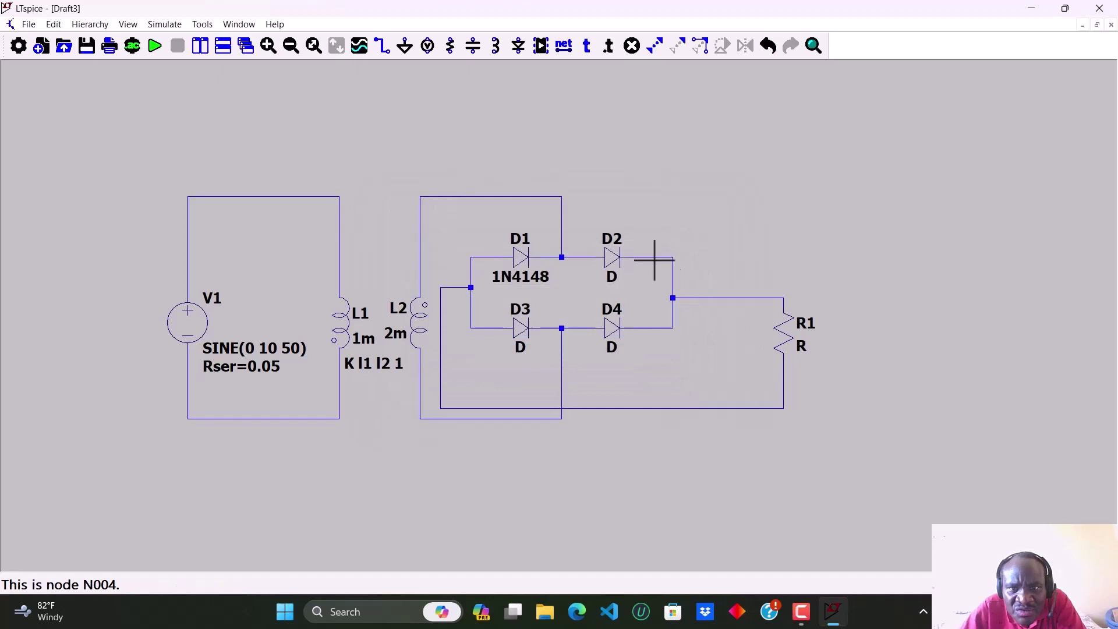
# - Assign the OnSemi 1N4148 silicon diode model to the remaining bridge diodes D2, D3 and D4
pyautogui.rightClick(610, 262)
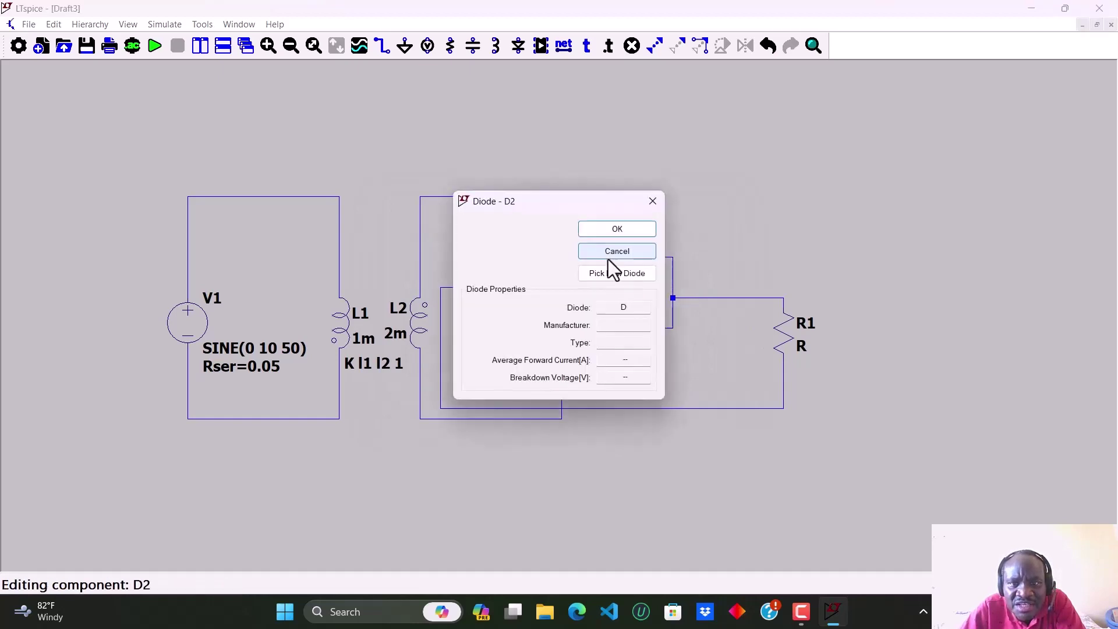
pyautogui.click(617, 273)
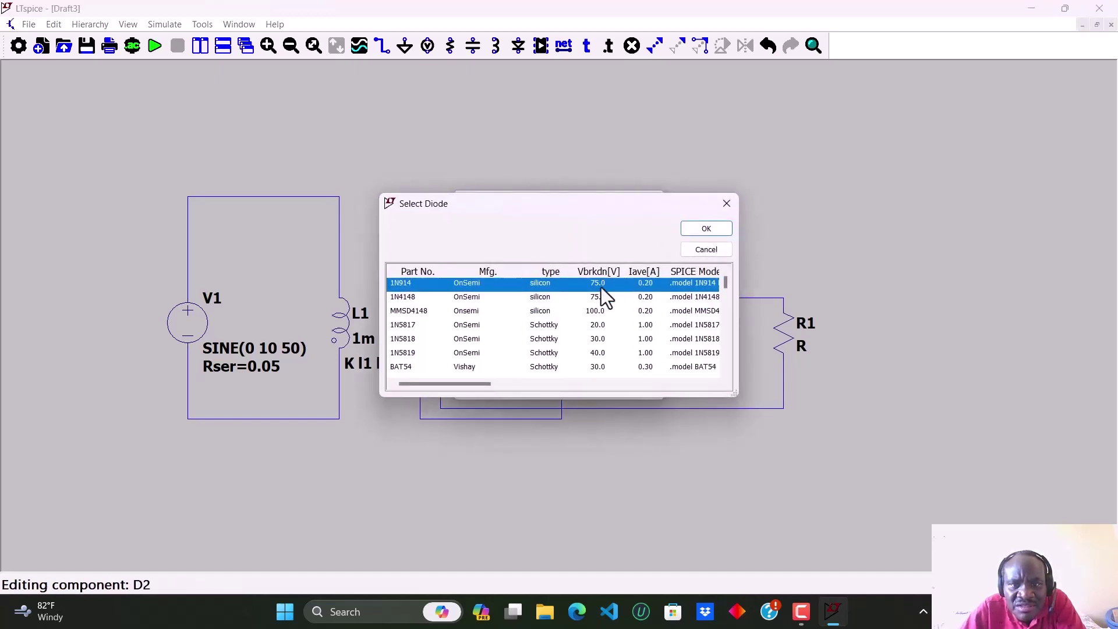
pyautogui.doubleClick(553, 297)
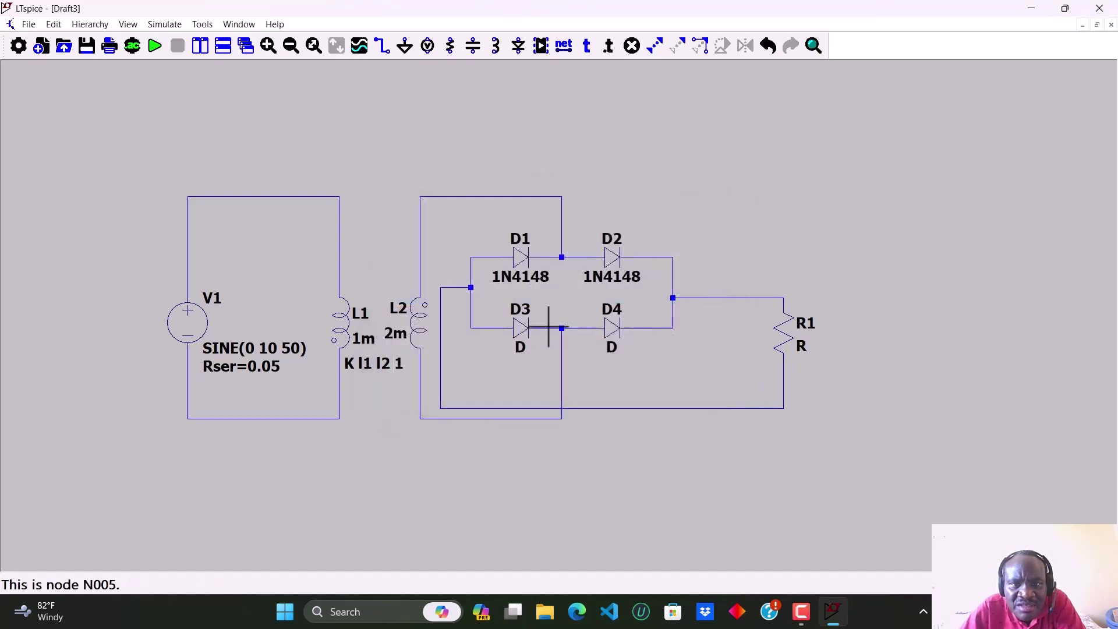
pyautogui.rightClick(517, 336)
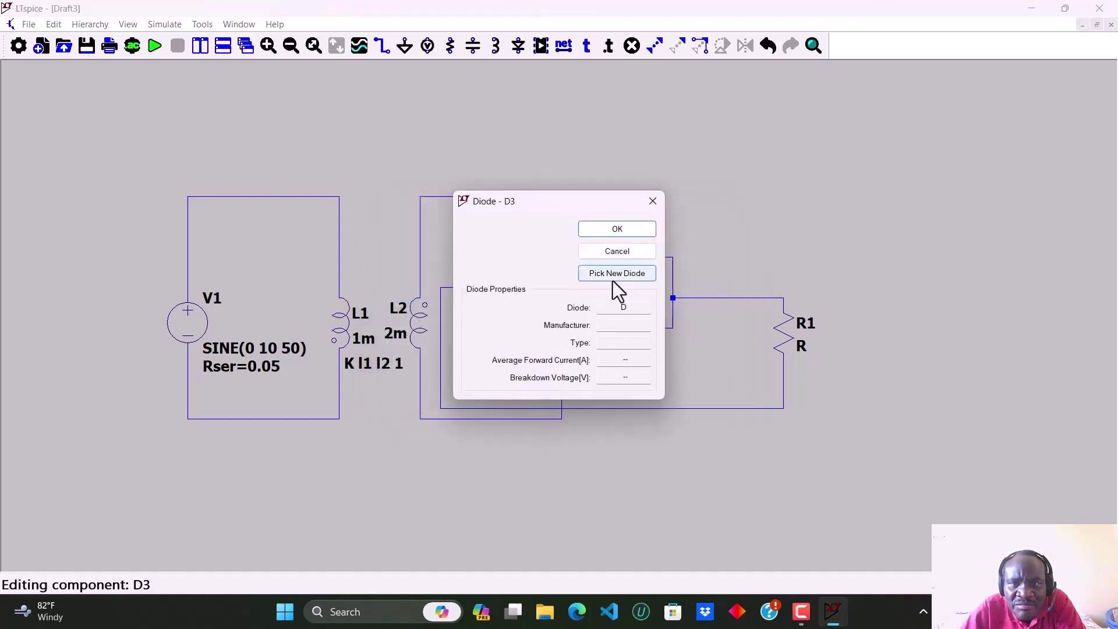
pyautogui.click(619, 272)
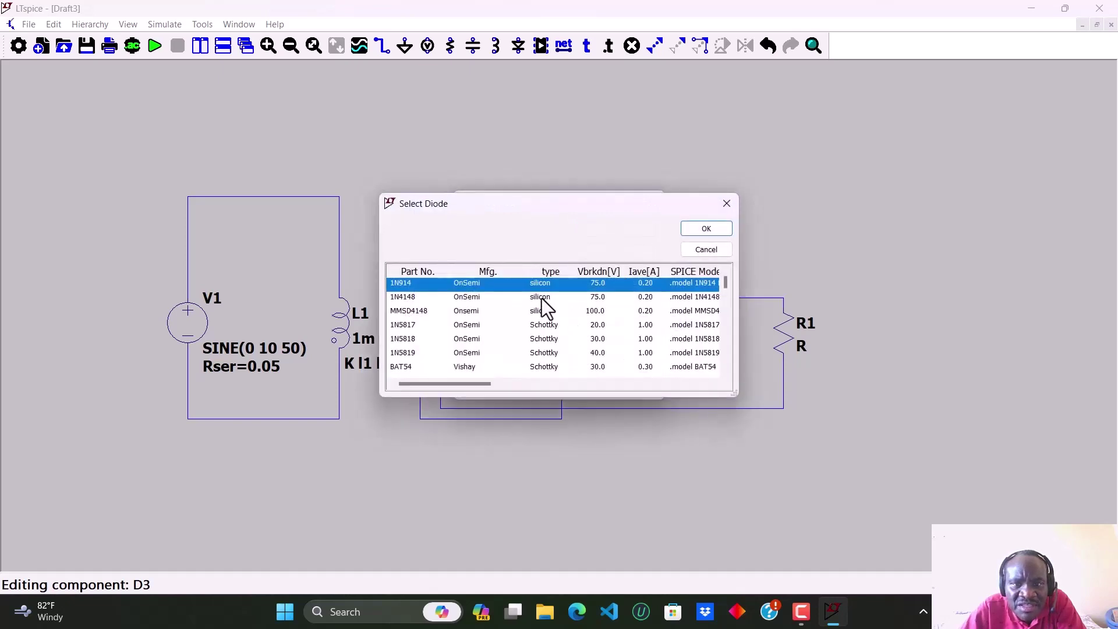
pyautogui.doubleClick(541, 298)
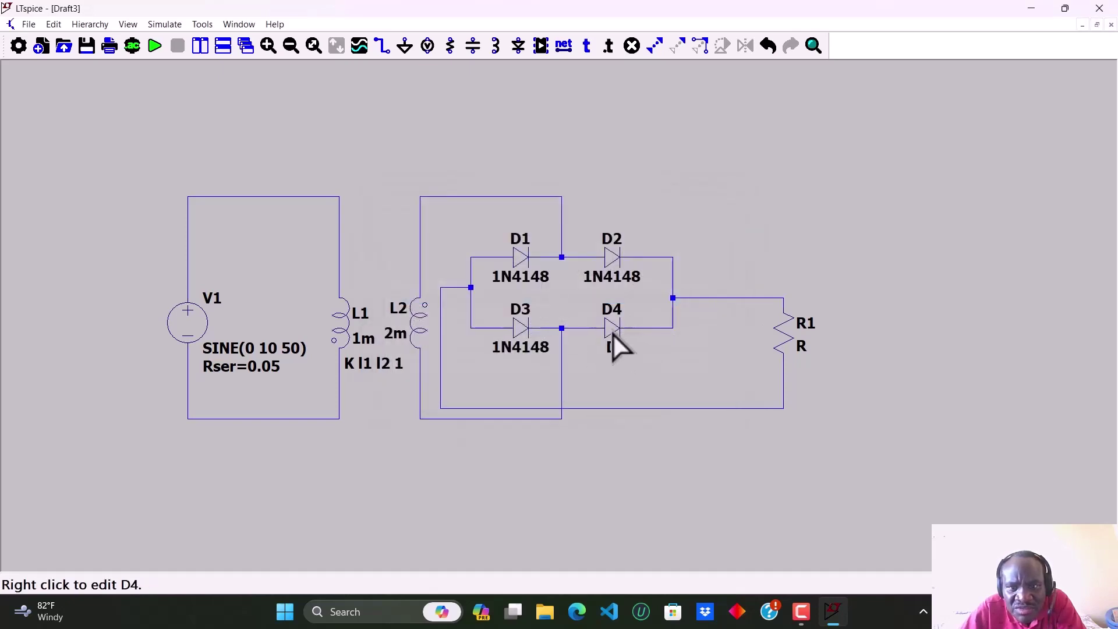
pyautogui.rightClick(612, 333)
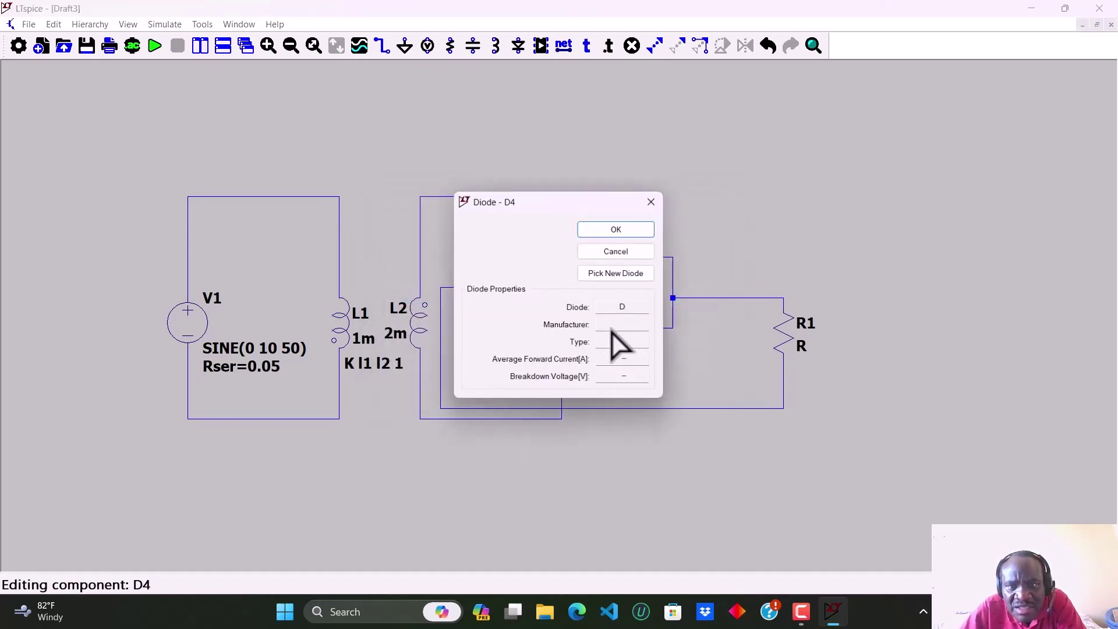
pyautogui.click(620, 273)
pyautogui.doubleClick(544, 296)
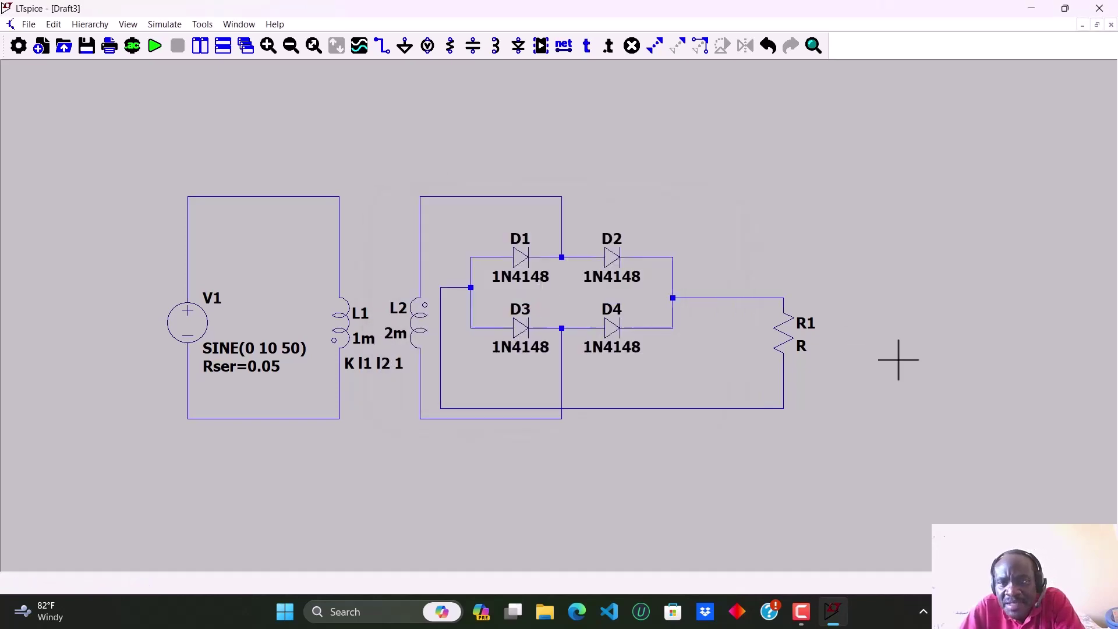
# - Set the resistance of load resistor R1 to 5k
pyautogui.rightClick(785, 339)
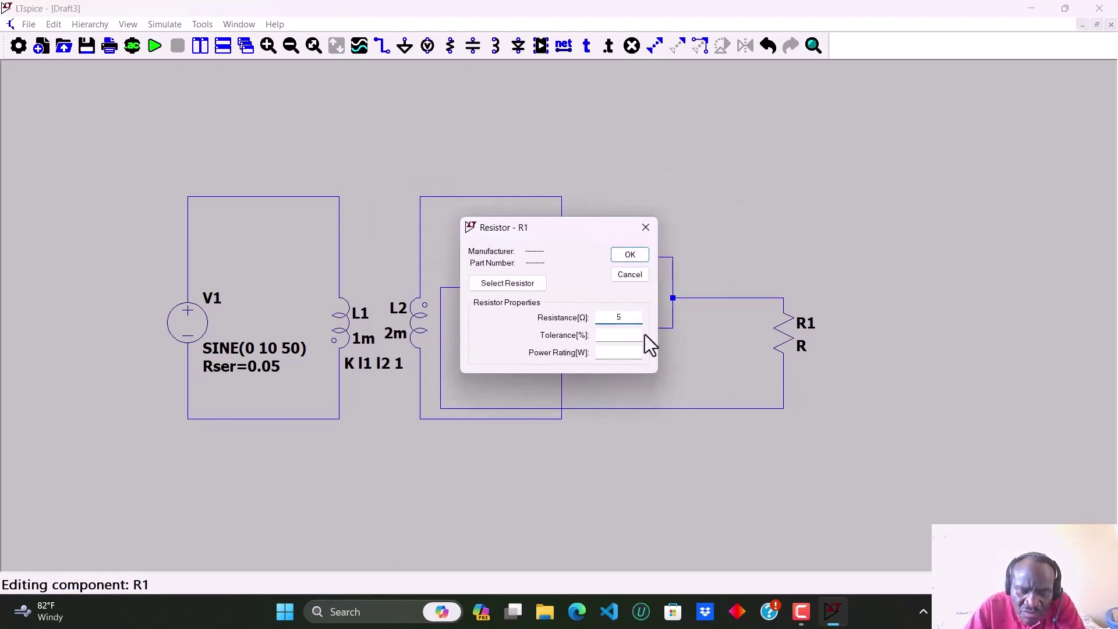
pyautogui.click(639, 254)
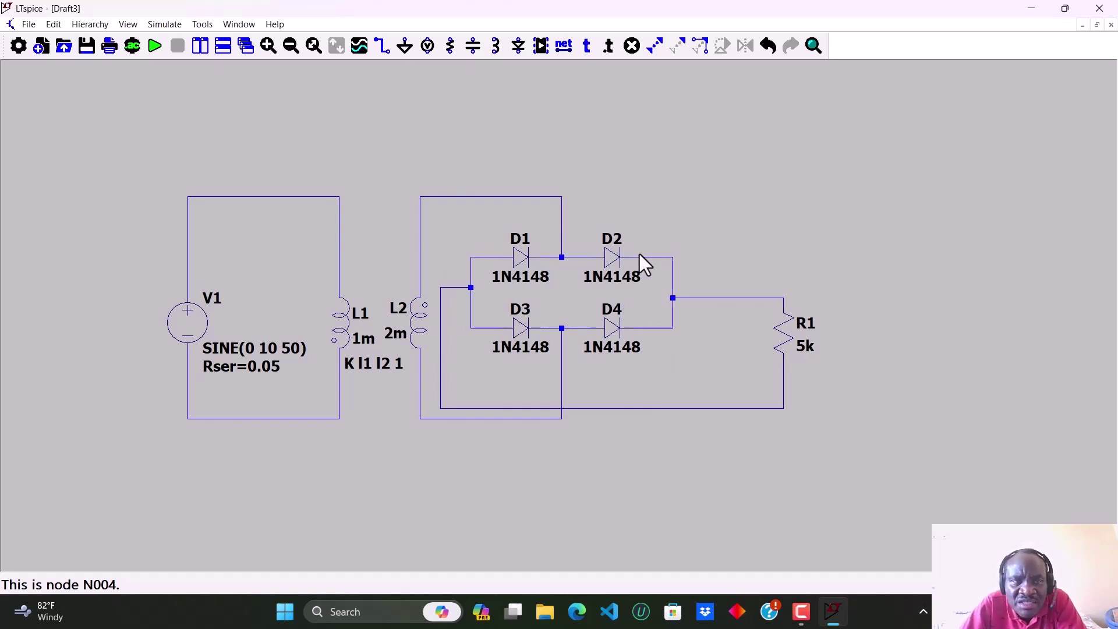
pyautogui.press('F3')
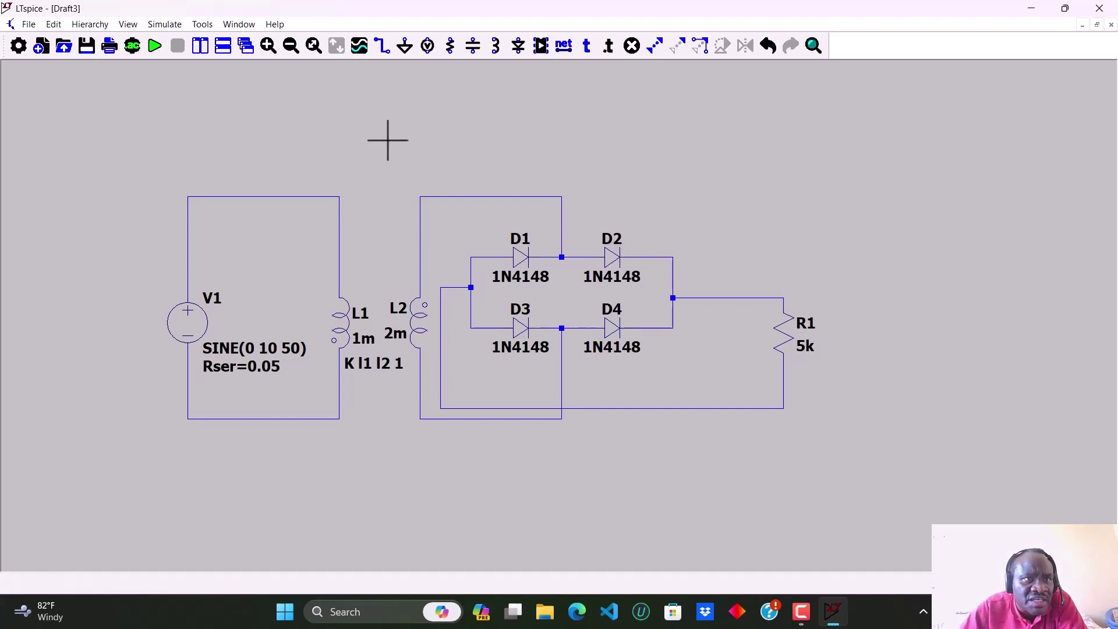
# - Configure a transient analysis with a stop time of 0.05 and try to run the simulation
pyautogui.click(153, 49)
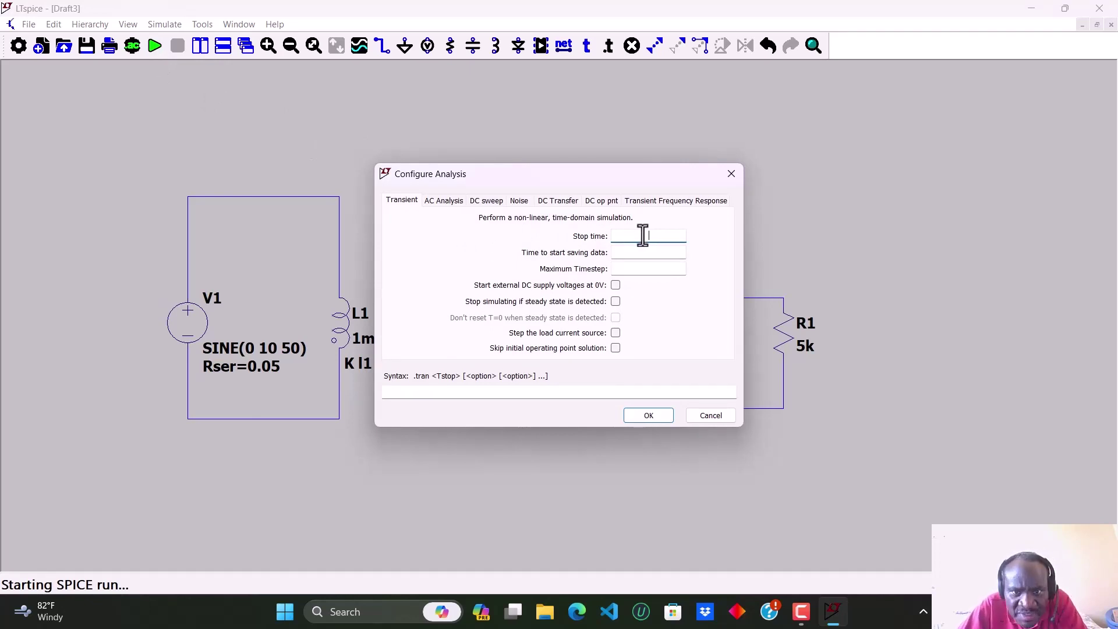
pyautogui.write('0')
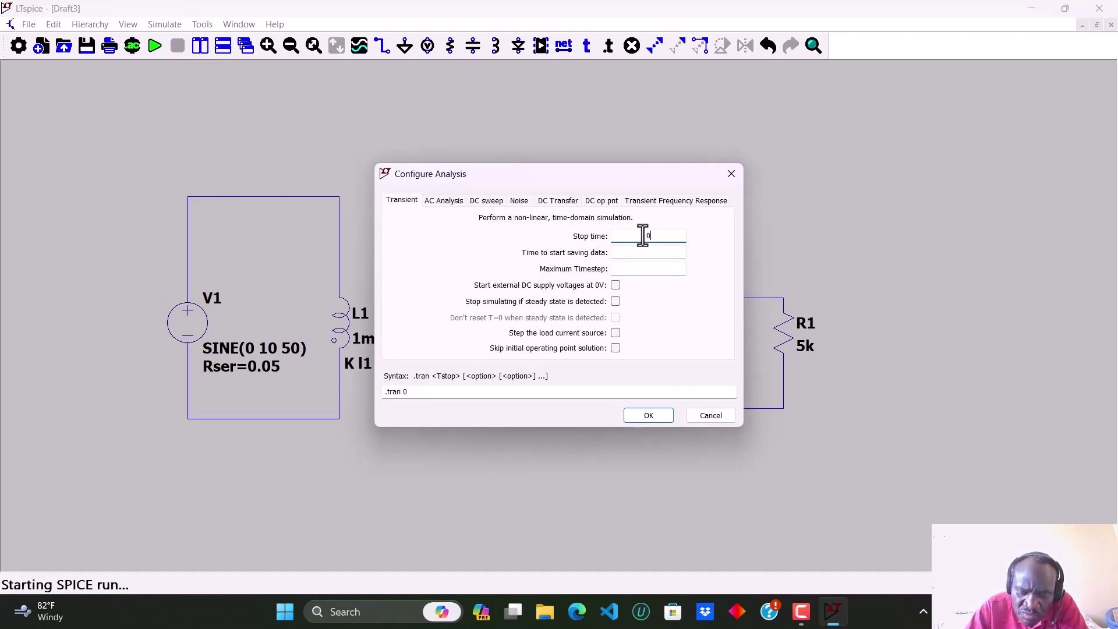
pyautogui.write('.0')
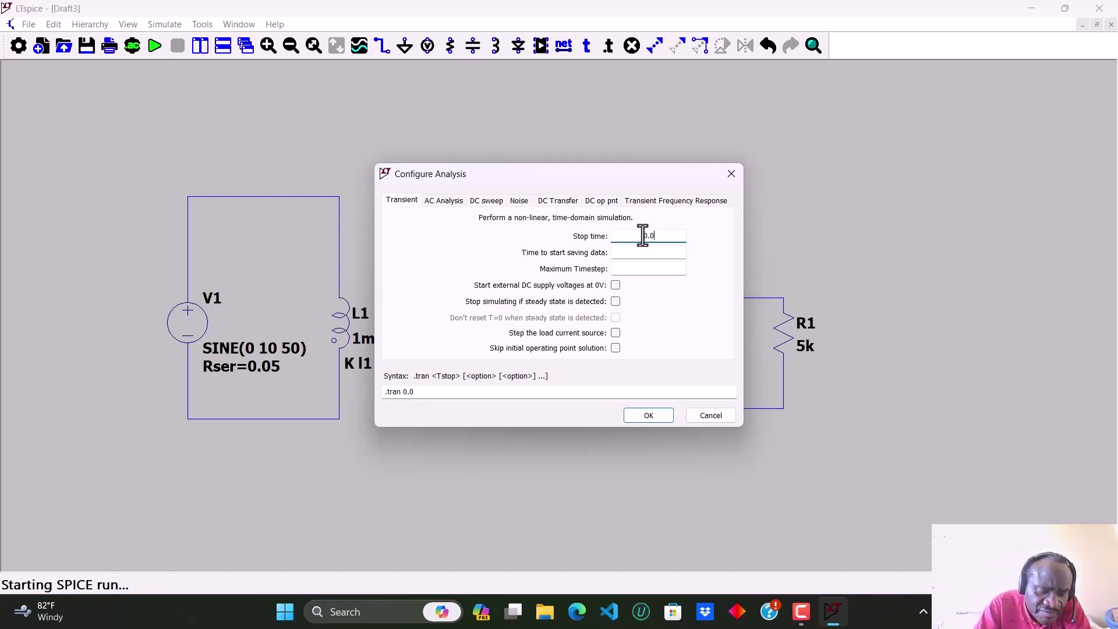
pyautogui.write('5')
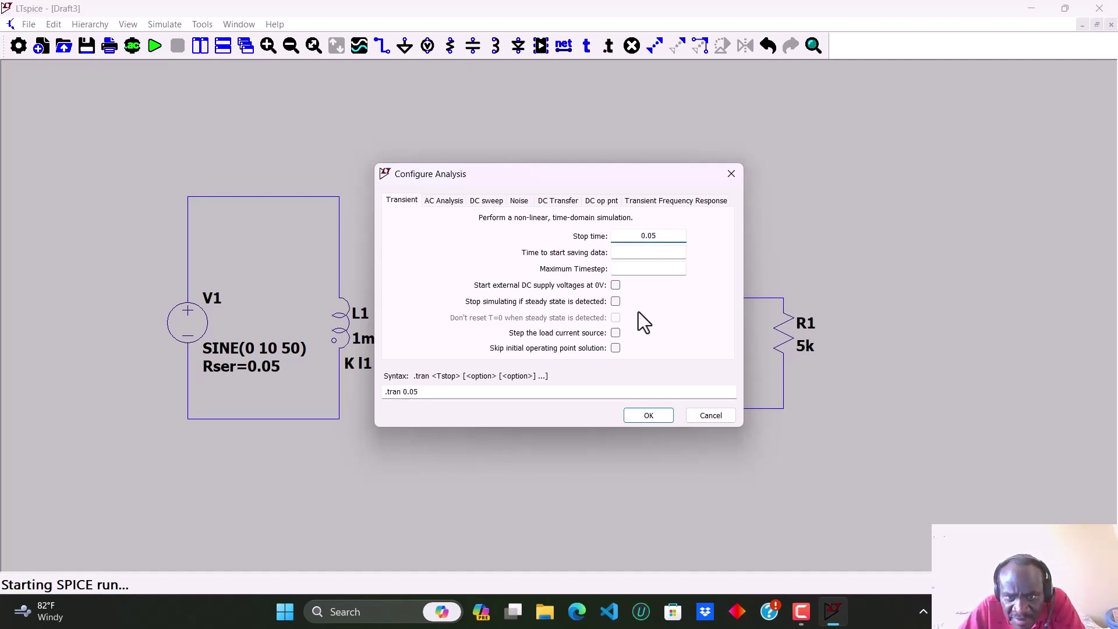
pyautogui.click(664, 416)
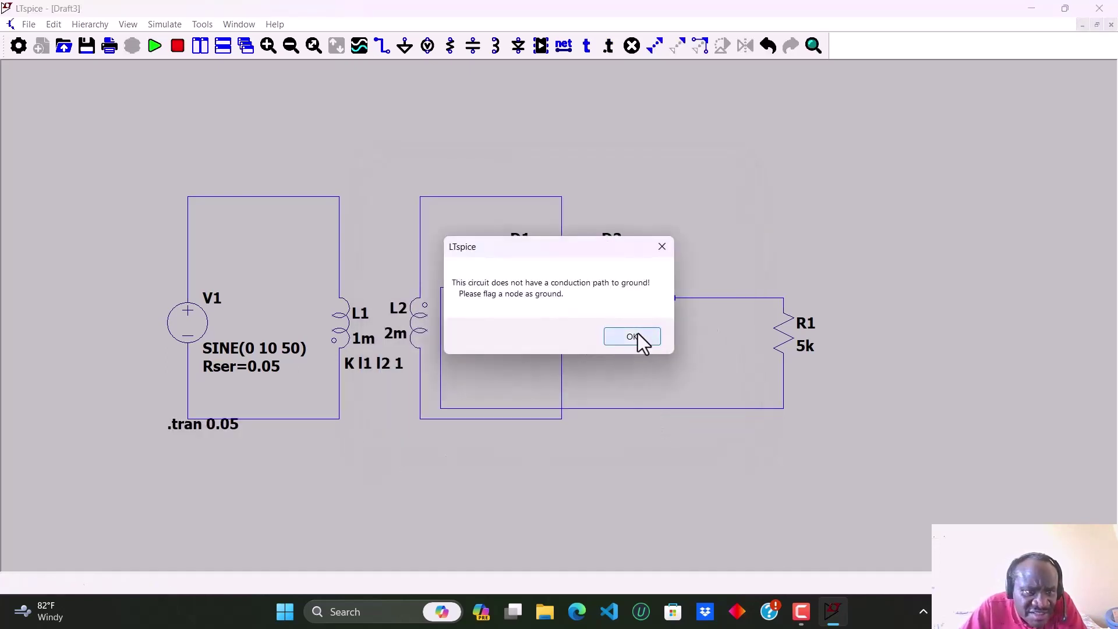
pyautogui.click(638, 335)
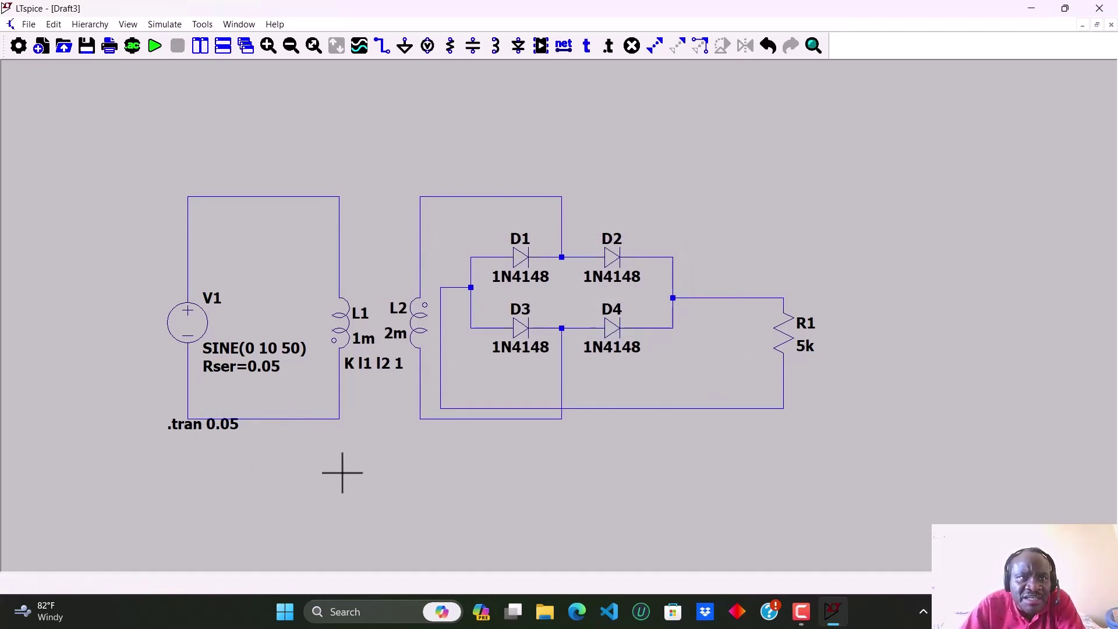
pyautogui.click(156, 52)
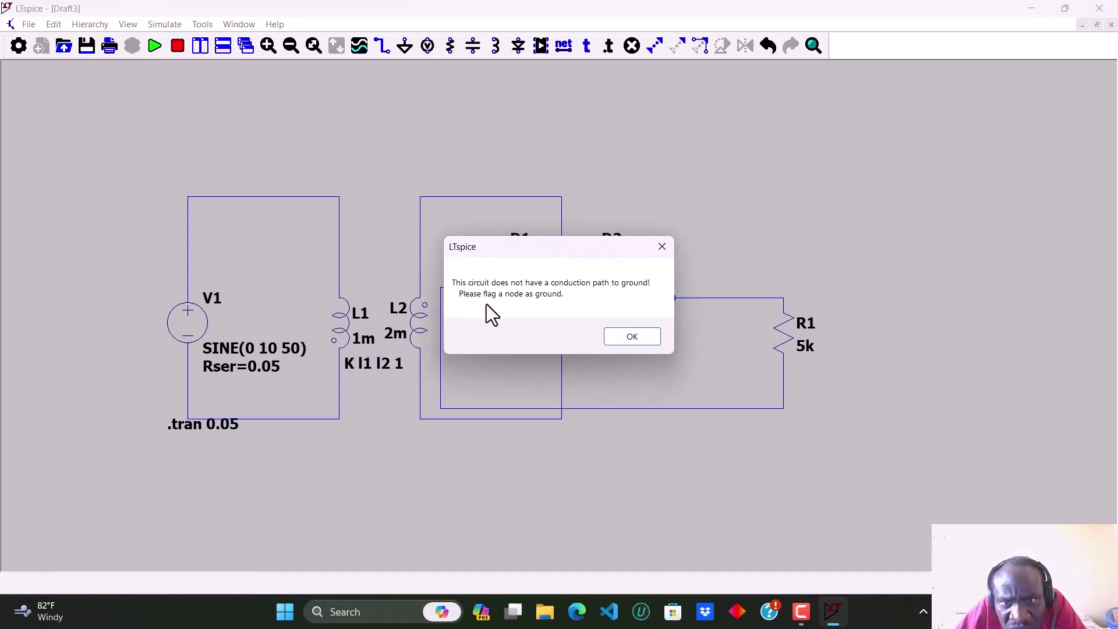
pyautogui.click(644, 336)
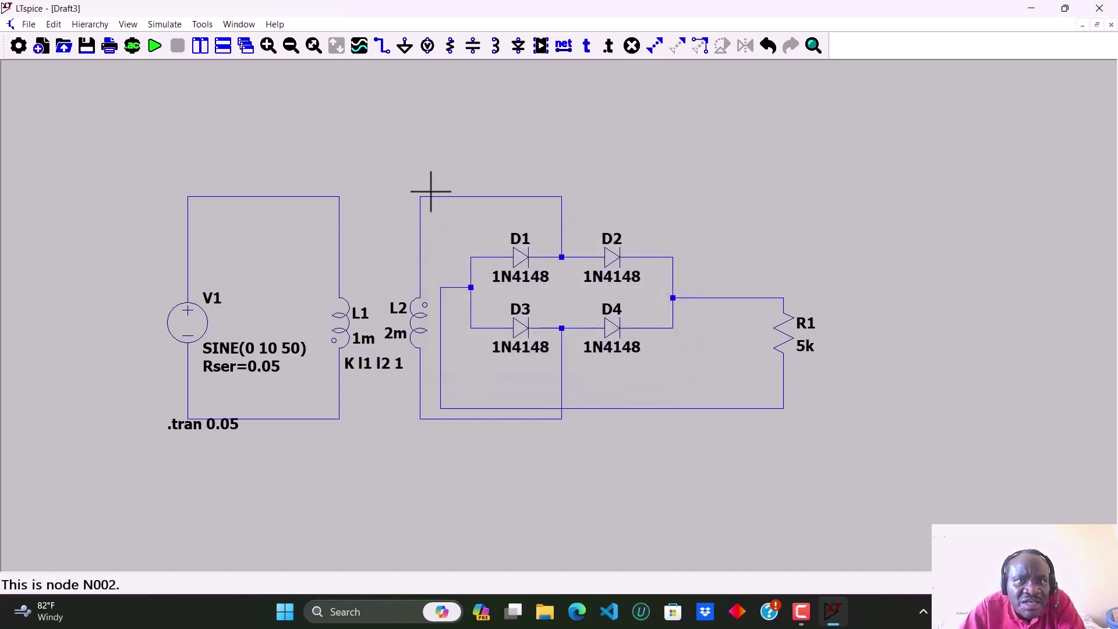
# - Place ground symbols on the primary loop's lower wire near L1 and on the load's return wire below R1
pyautogui.click(406, 48)
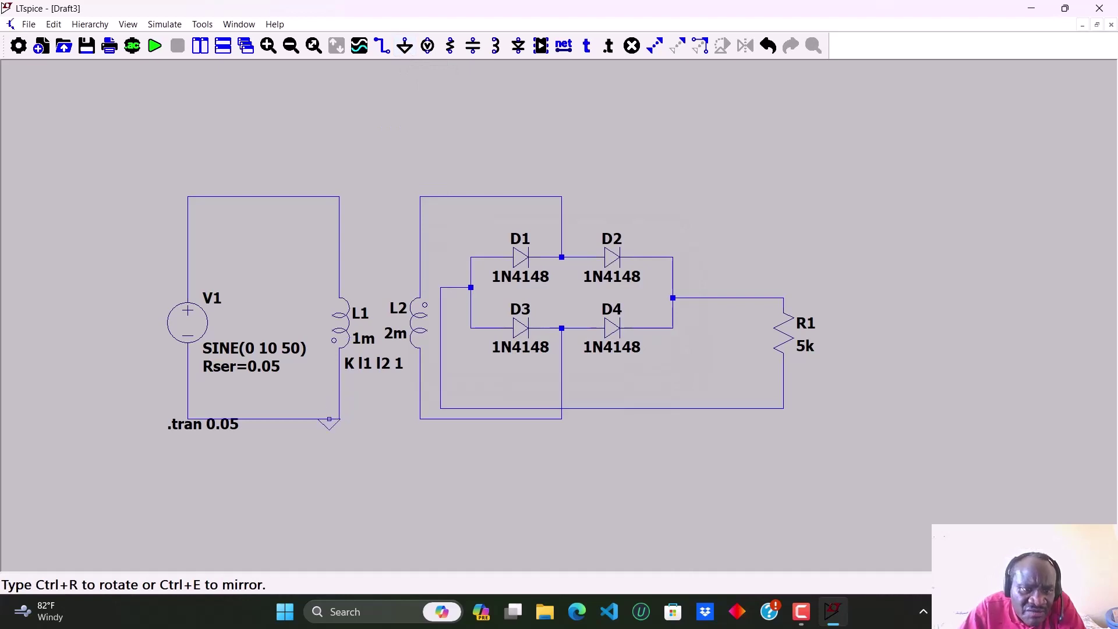
pyautogui.click(329, 421)
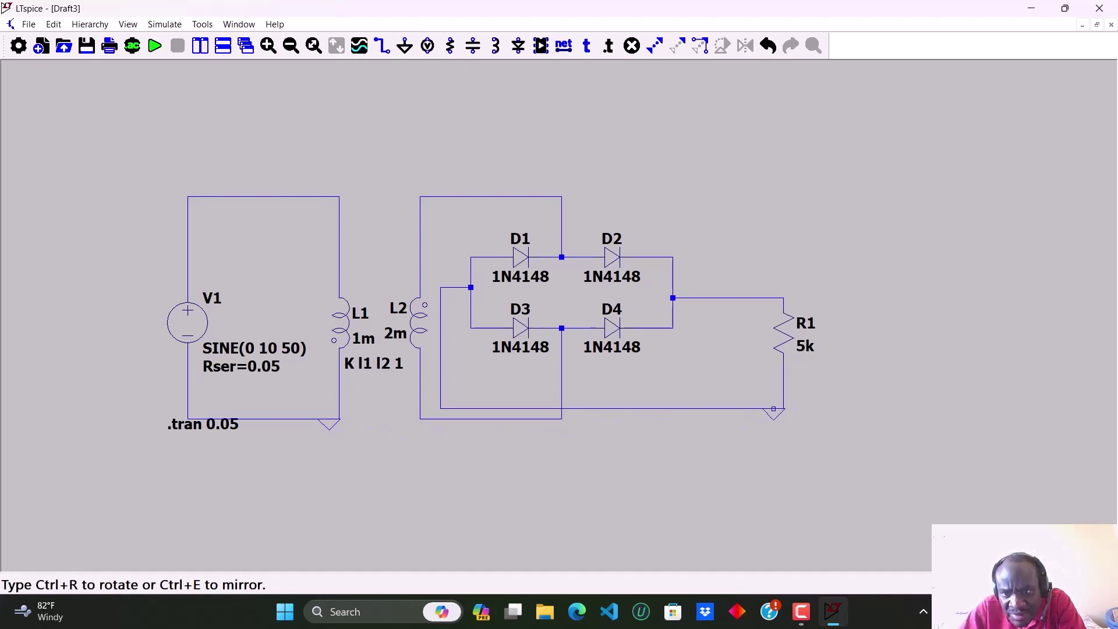
pyautogui.click(774, 409)
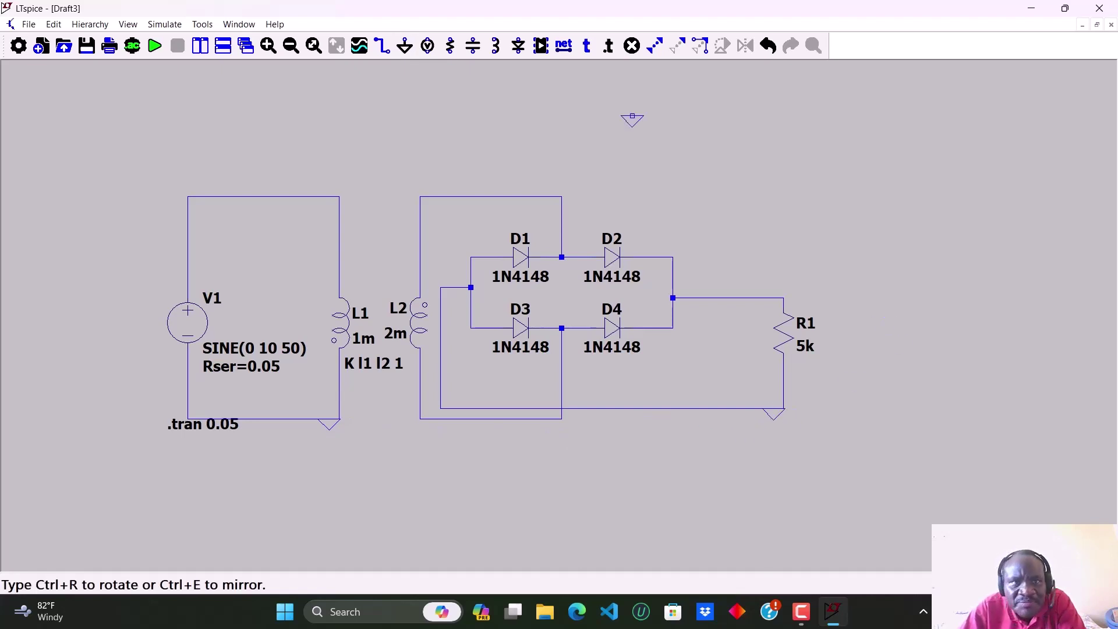
pyautogui.press('Escape')
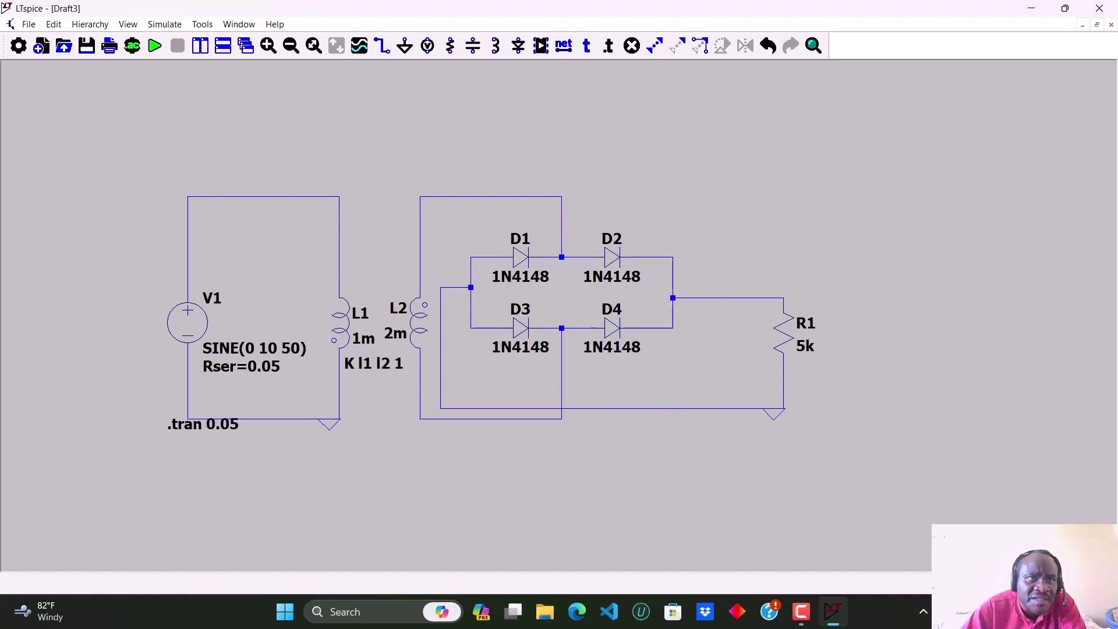
# - Run the simulation and plot the voltages at the upper end of L1, both ends of L2 and the upper end of R1
pyautogui.click(154, 46)
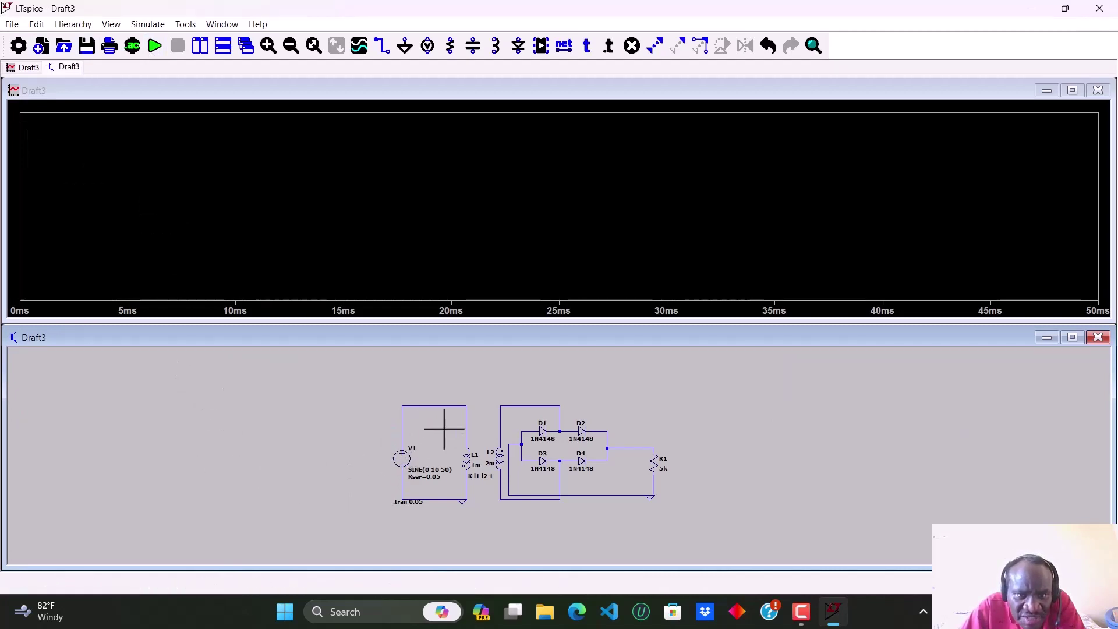
pyautogui.click(467, 403)
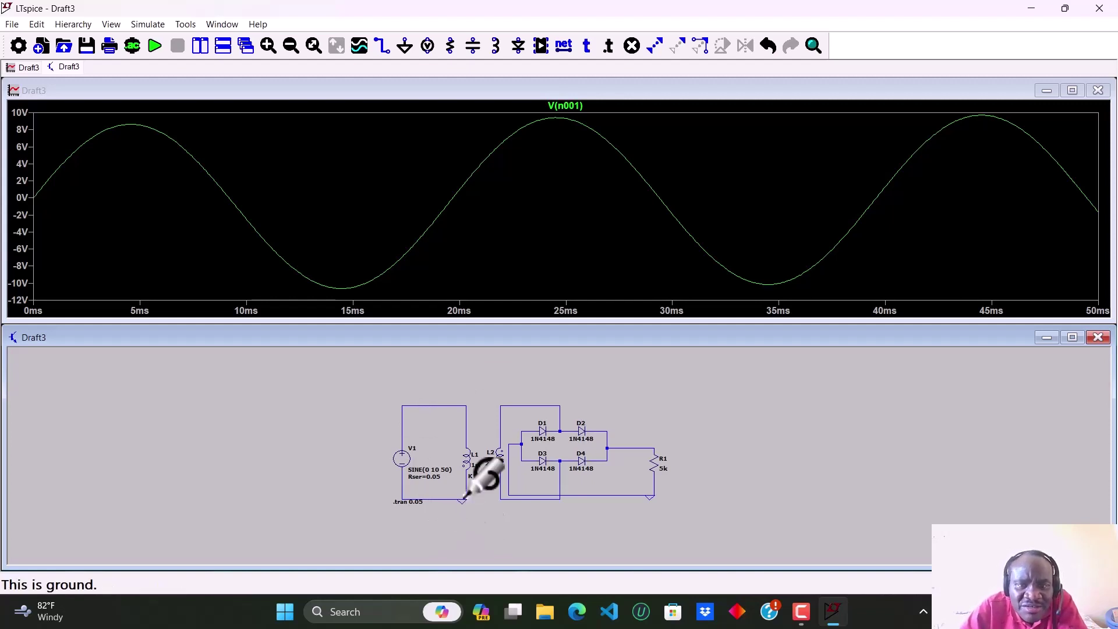
pyautogui.click(502, 405)
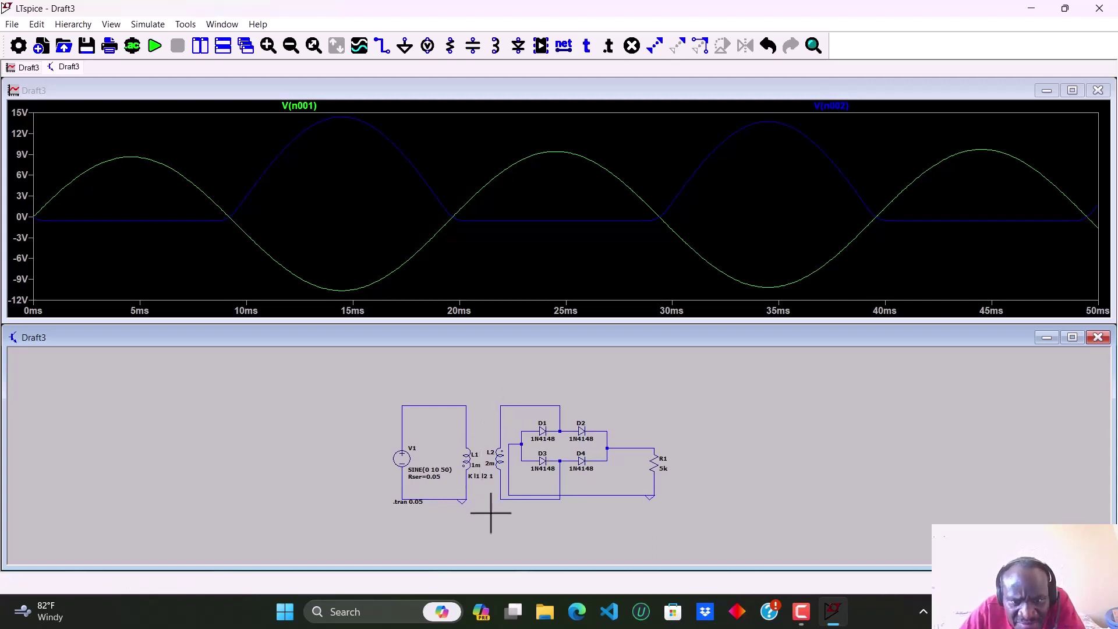
pyautogui.click(503, 496)
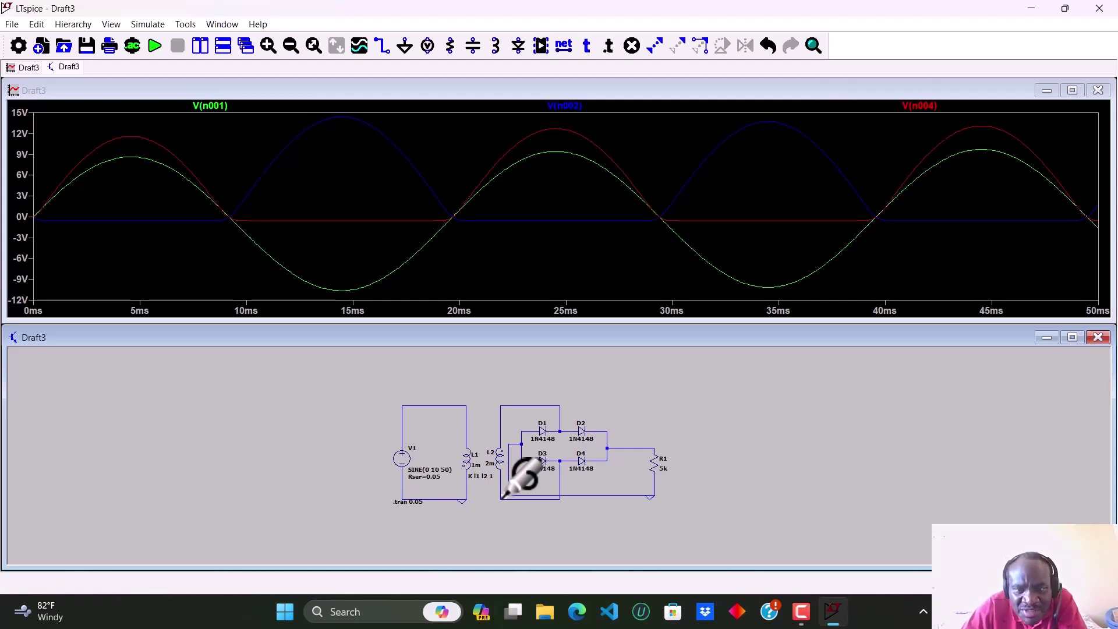
pyautogui.click(654, 447)
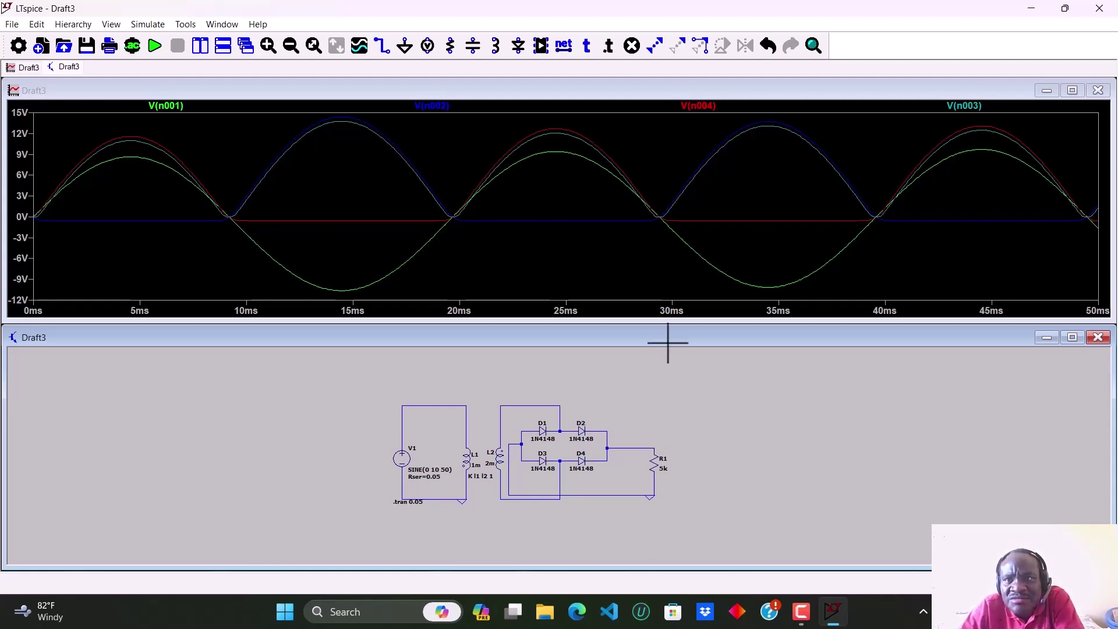
# - Replot the primary voltage, both secondary-side node voltages and the load output voltage in a fresh waveform plot
pyautogui.press('space')
pyautogui.click(413, 352)
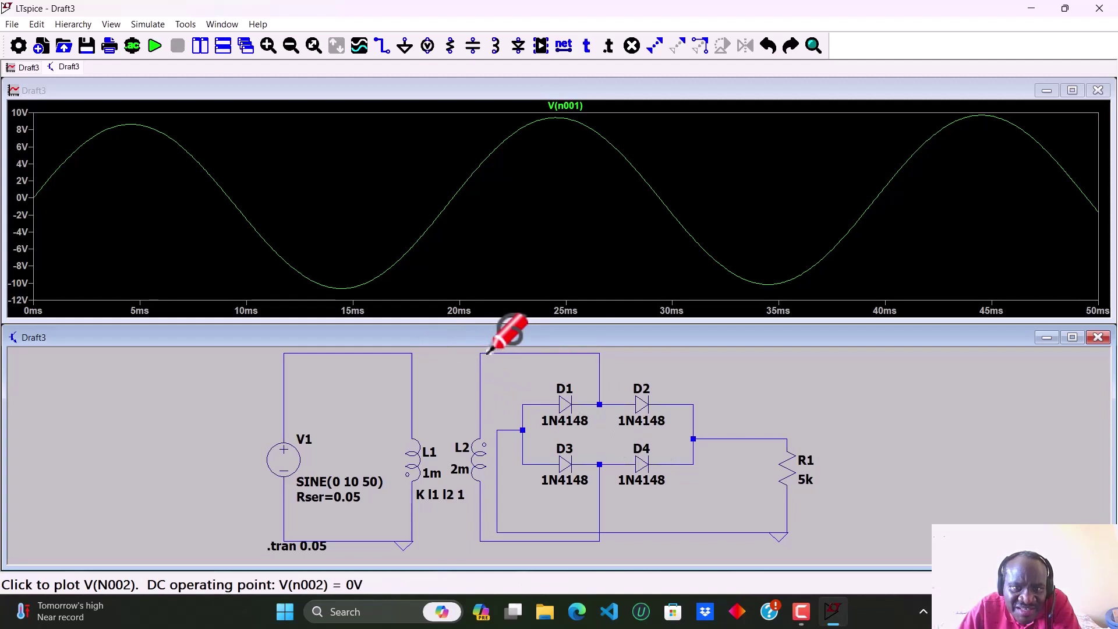
pyautogui.click(600, 353)
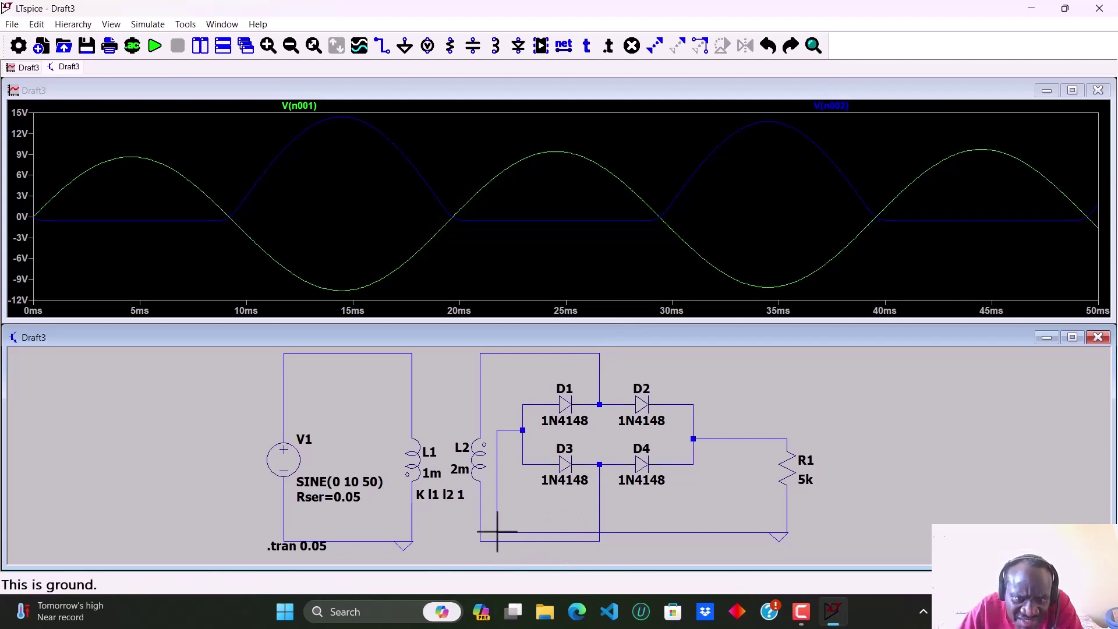
pyautogui.click(602, 537)
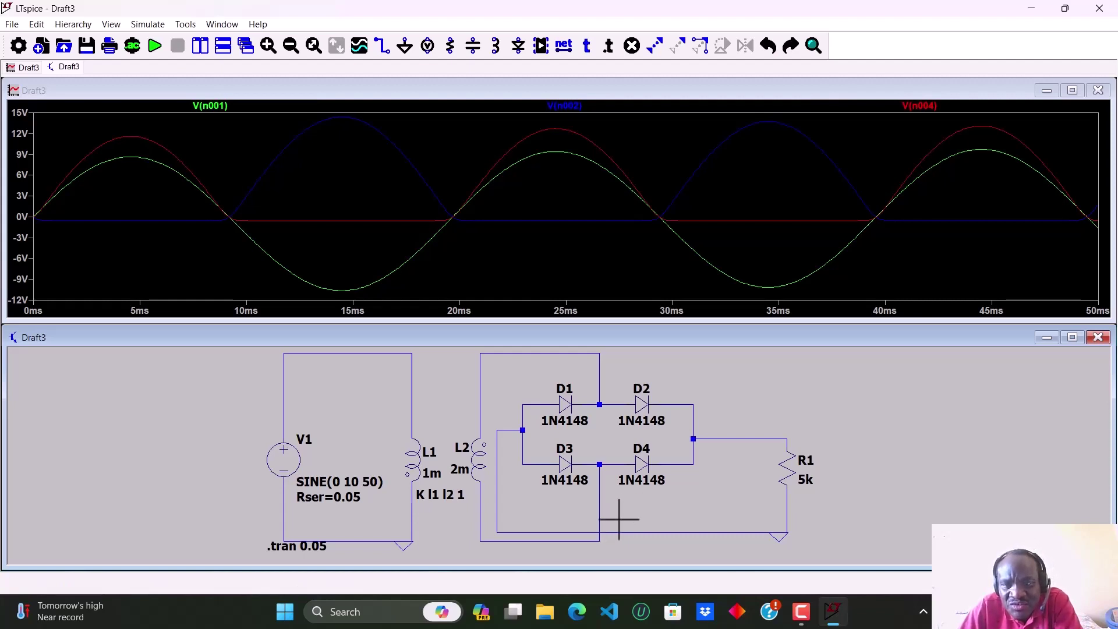
pyautogui.click(791, 441)
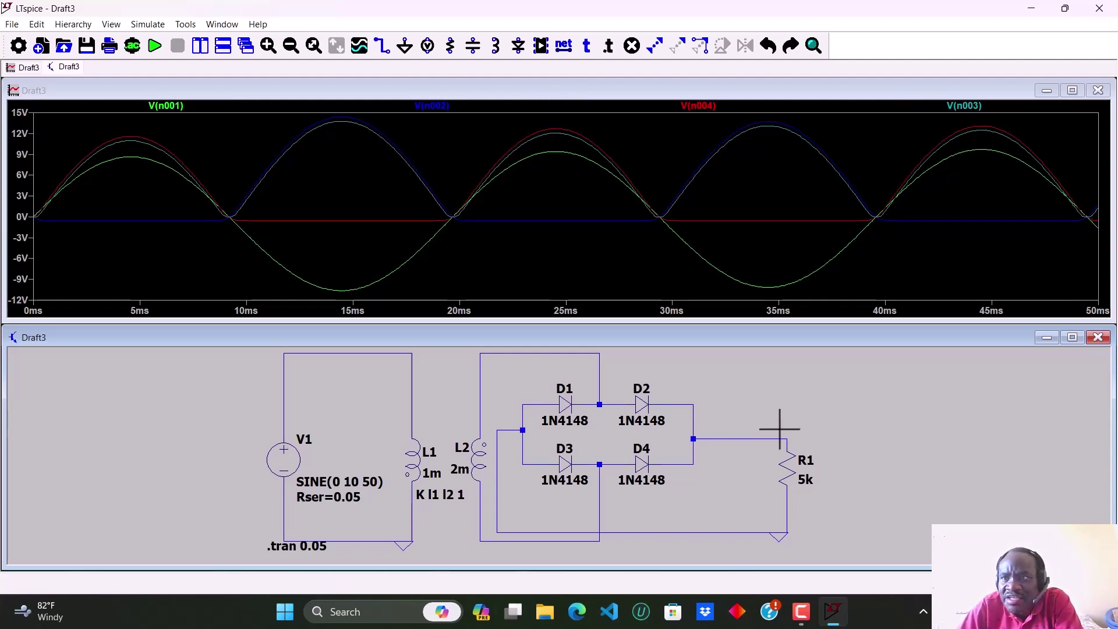
# - Close the waveform plot, rerun the simulation and plot only the primary voltage at the upper end of L1
pyautogui.click(1097, 92)
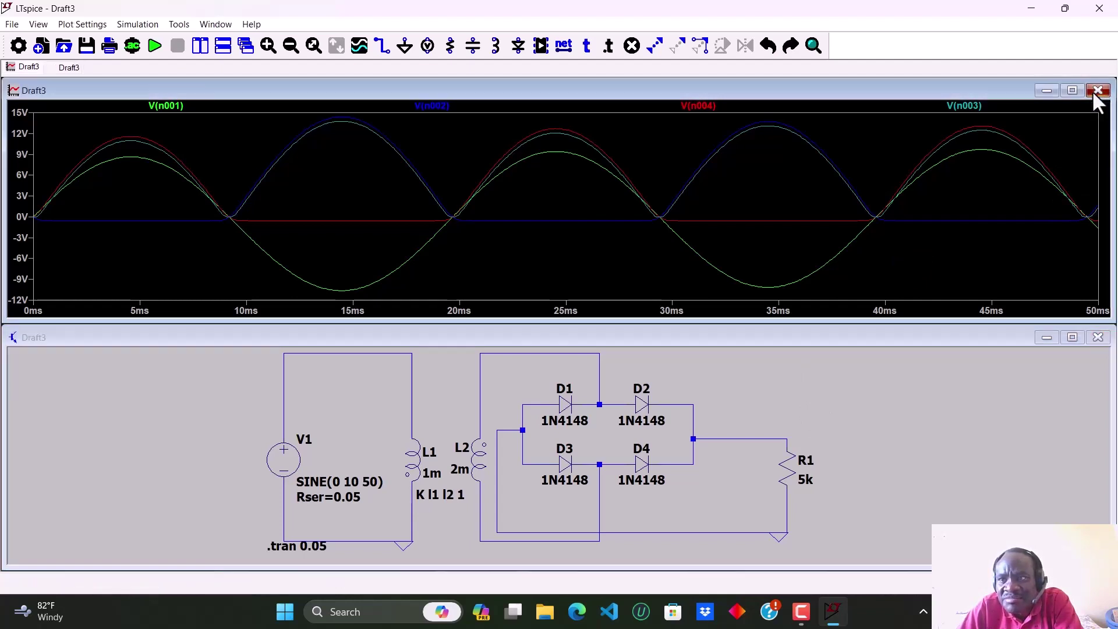
pyautogui.click(155, 47)
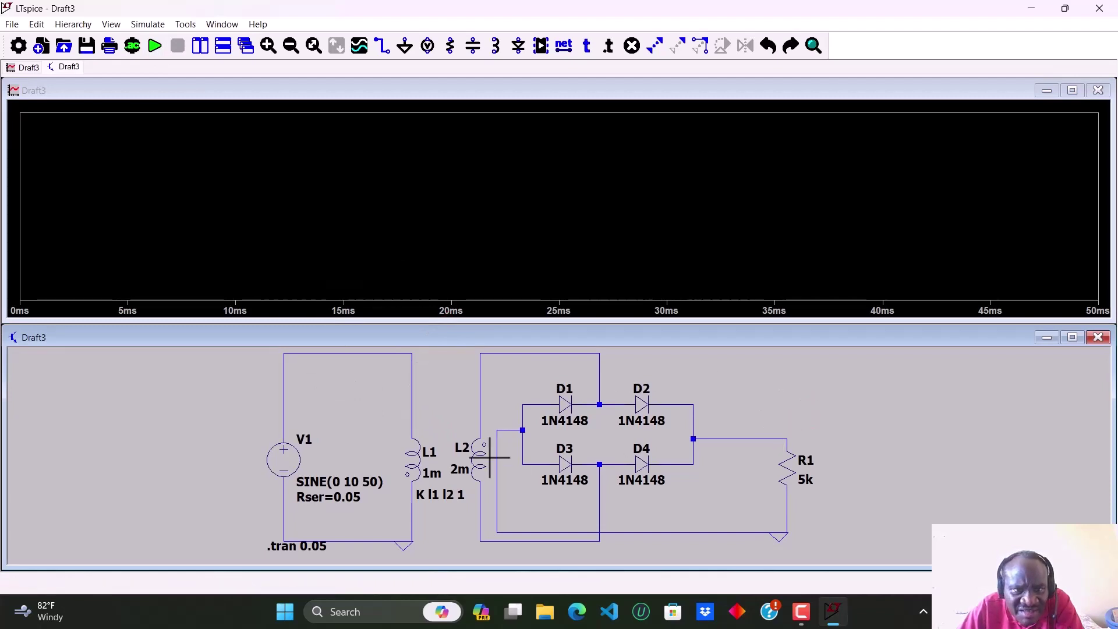
pyautogui.click(412, 357)
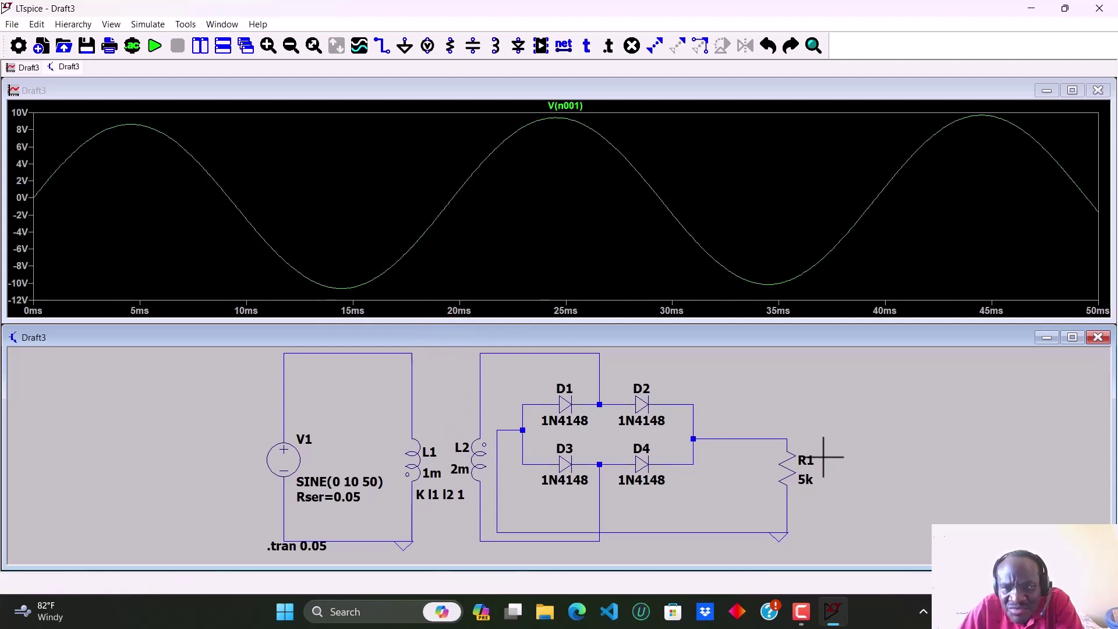
# - Add the load voltage at the upper end of R1 to the waveform plot
pyautogui.click(788, 436)
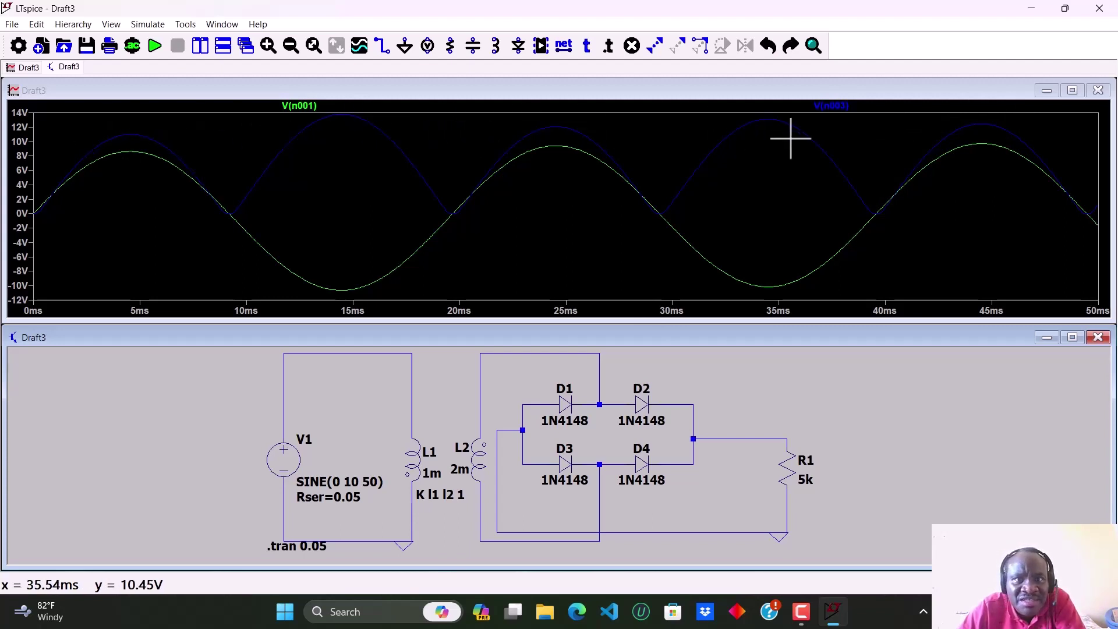
# - Place a capacitor between the diode bridge and R1 and wire it in parallel with R1, from the output wire to the return wire
pyautogui.click(473, 47)
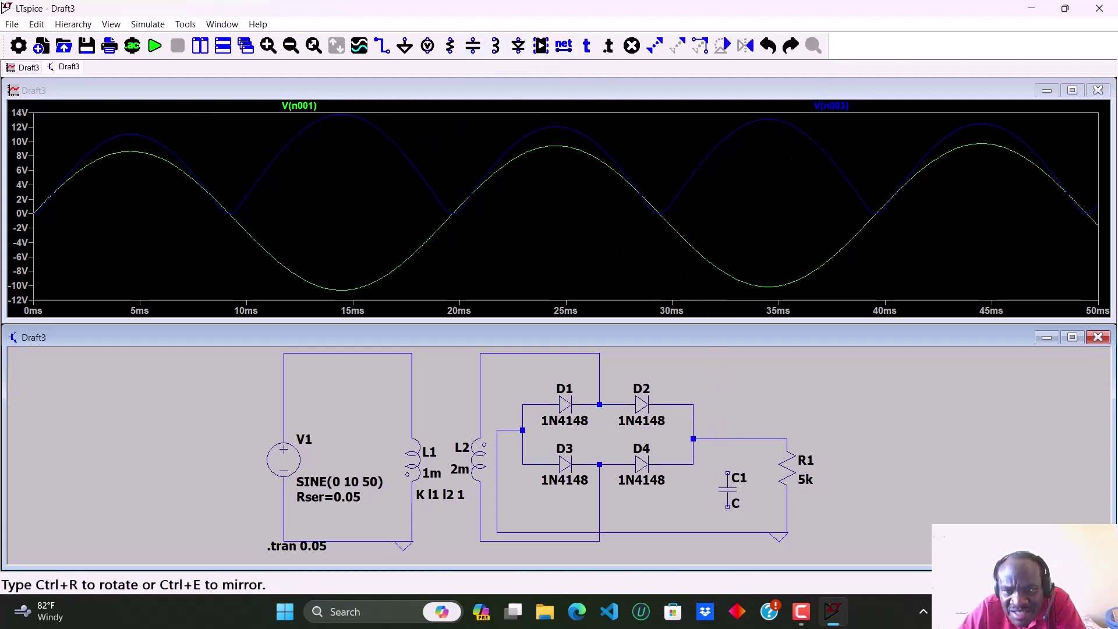
pyautogui.click(736, 481)
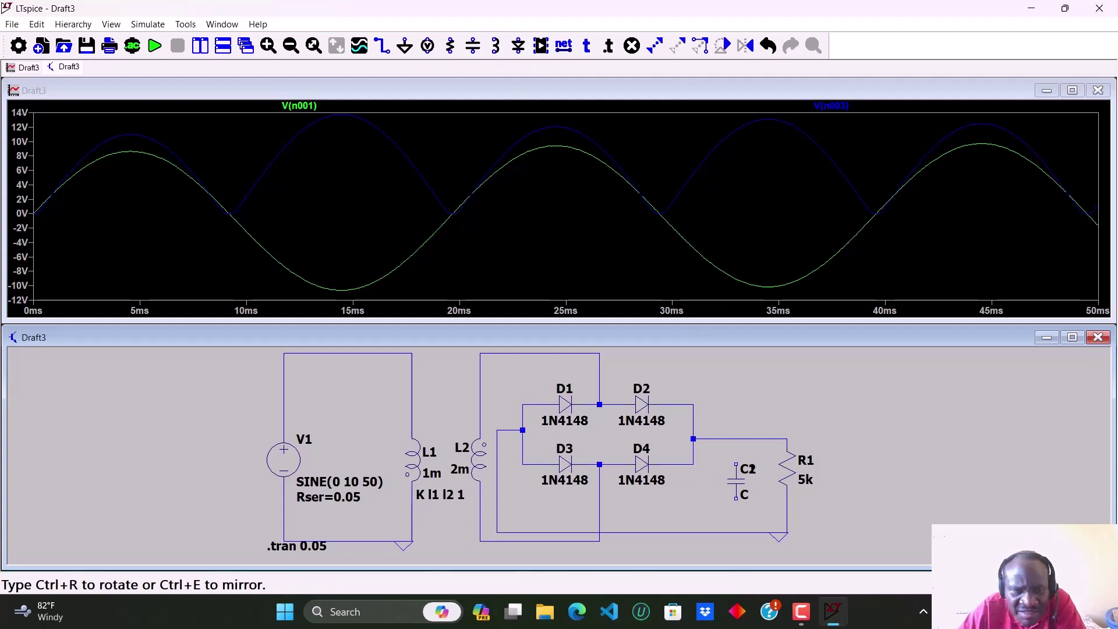
pyautogui.press('Escape')
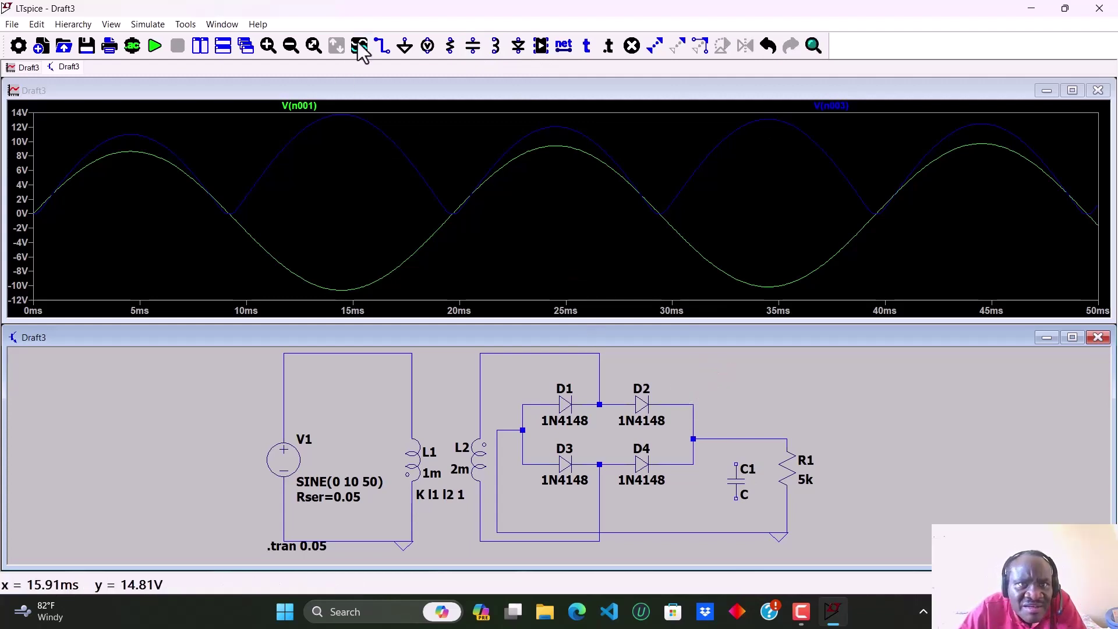
pyautogui.click(382, 46)
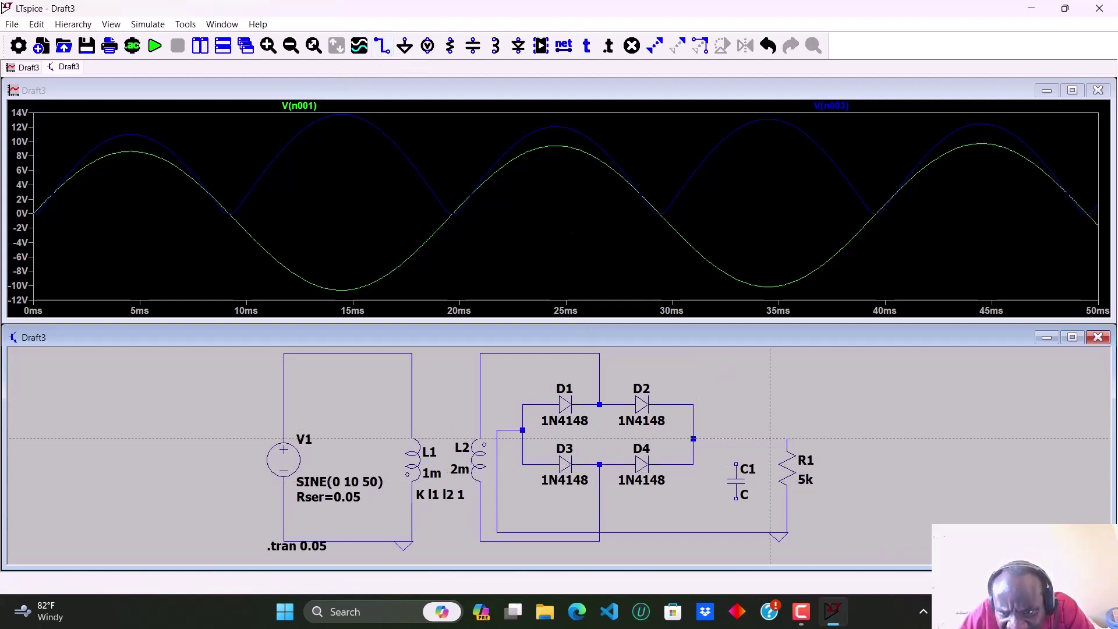
pyautogui.click(737, 438)
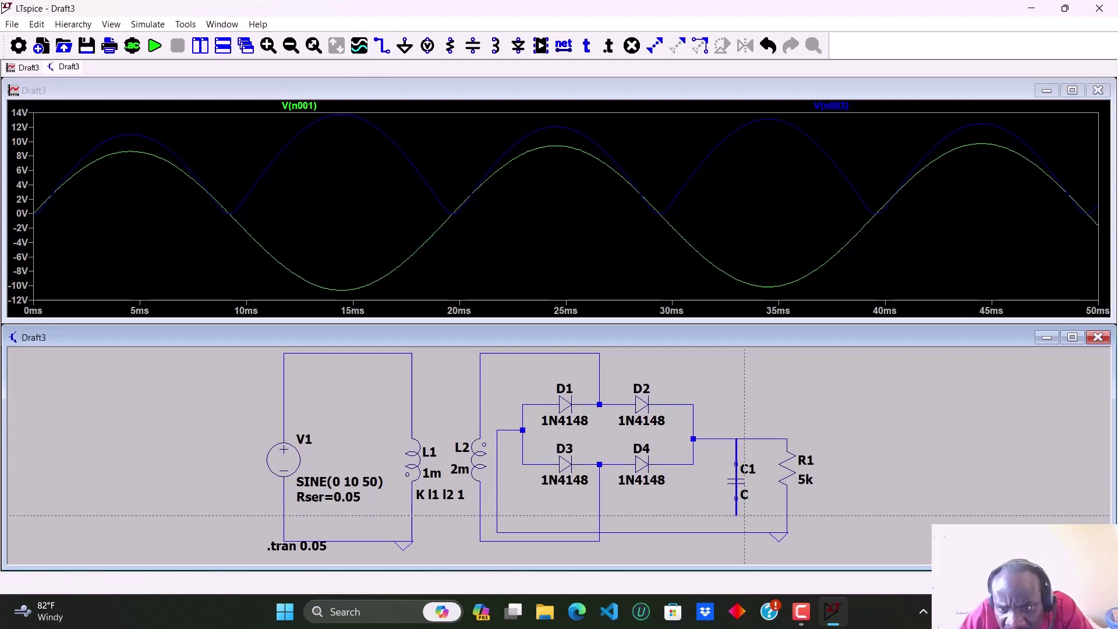
pyautogui.click(738, 532)
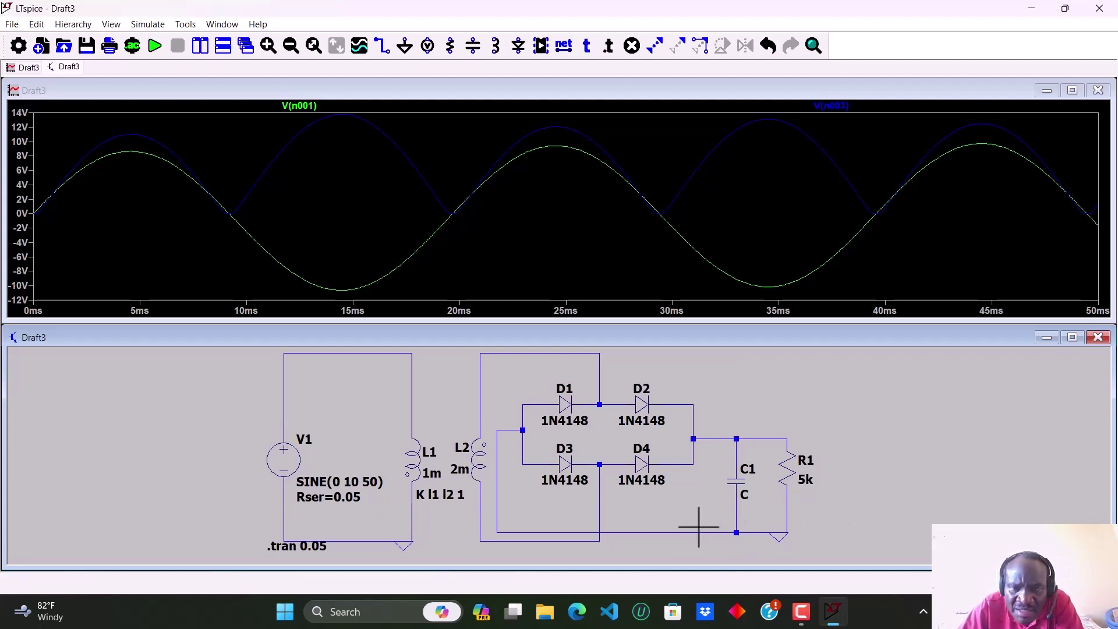
pyautogui.press('Escape')
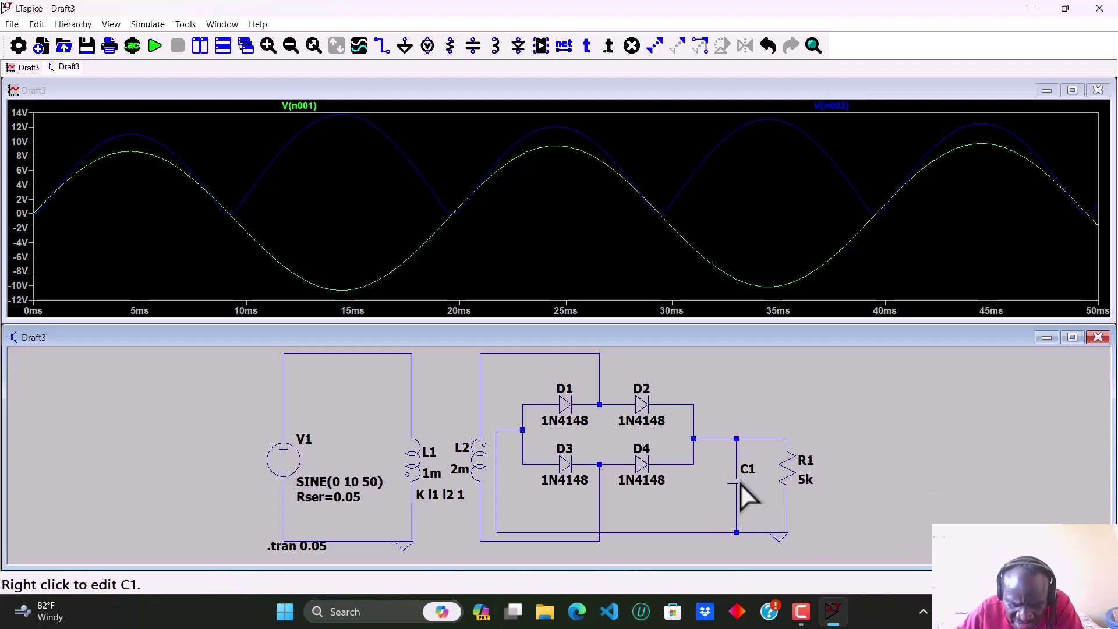
# - Set C1's capacitance to 1u and rerun the simulation
pyautogui.rightClick(740, 483)
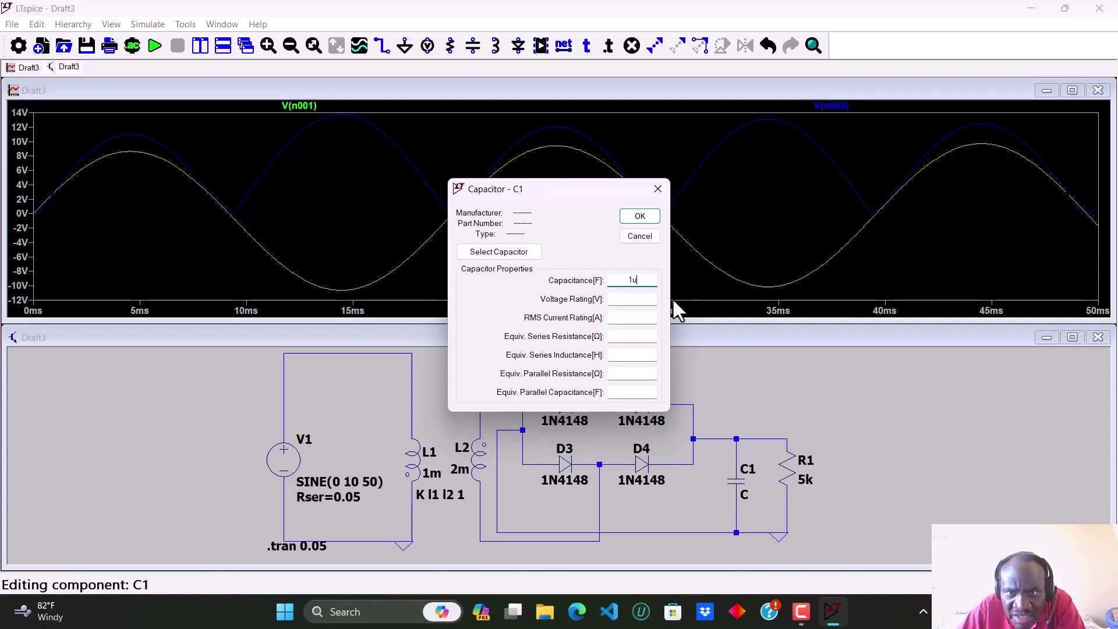
pyautogui.click(647, 216)
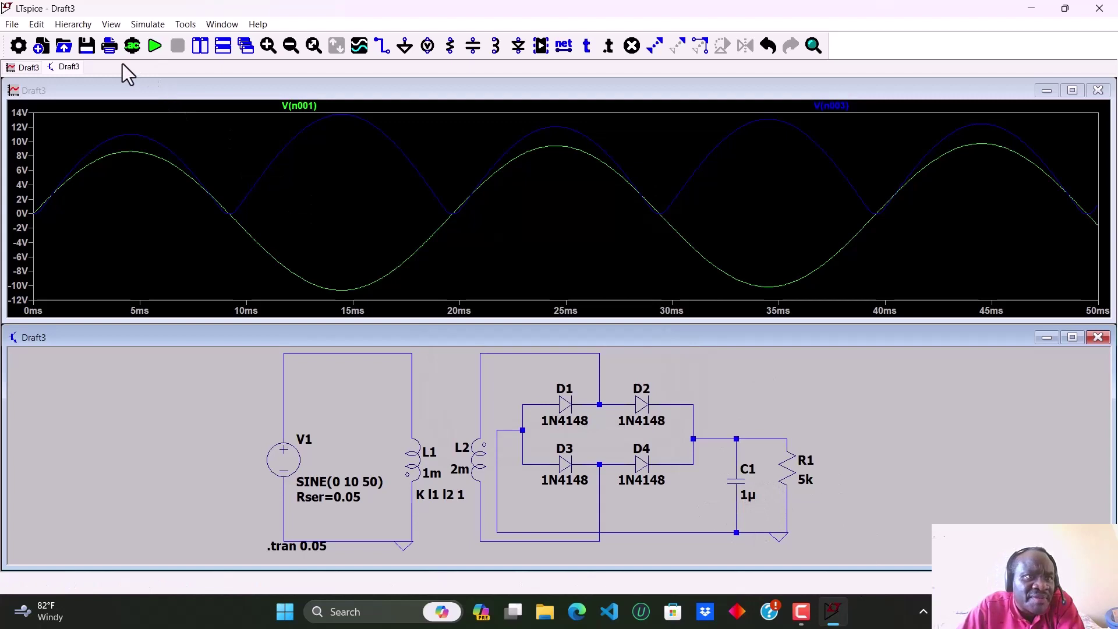
pyautogui.click(155, 45)
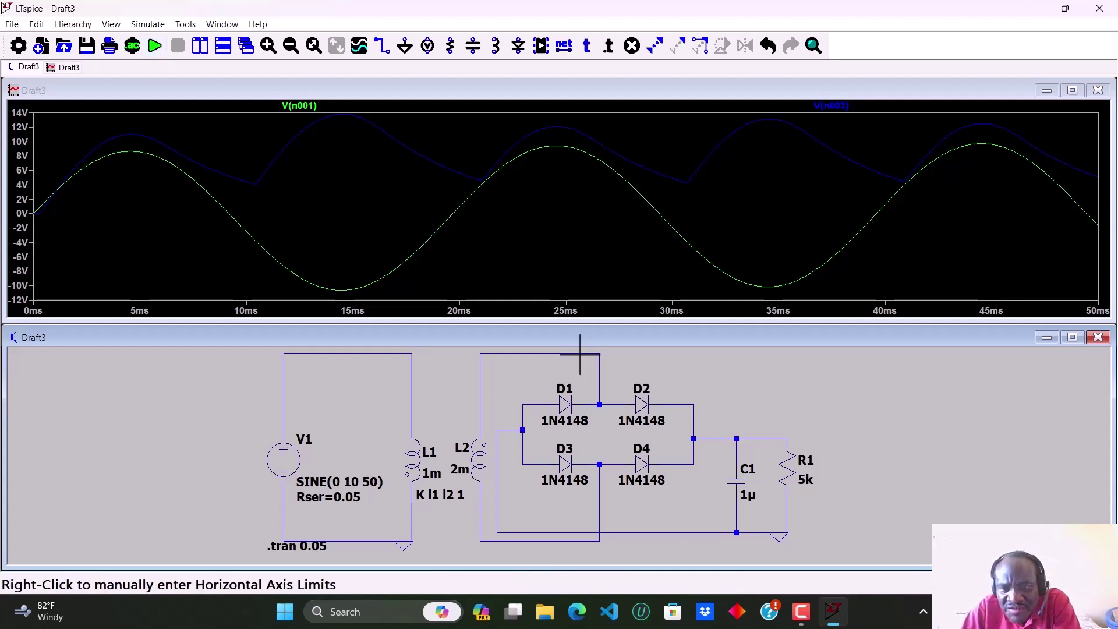
# - Change C1's value to 5u and rerun the simulation to update the smoothed load waveform
pyautogui.rightClick(748, 497)
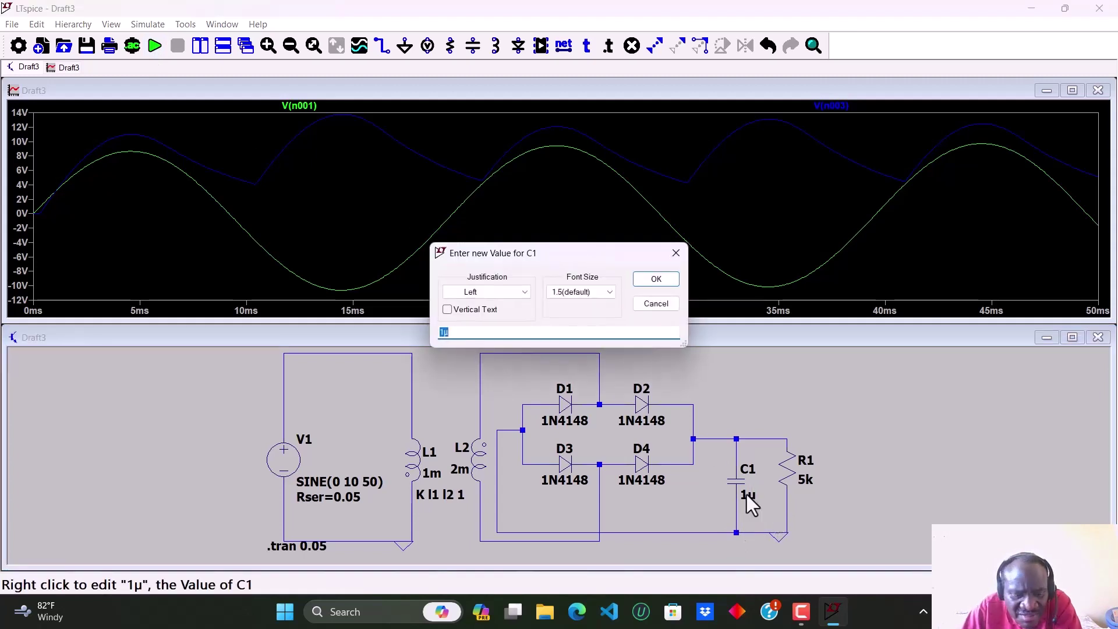
pyautogui.write('5u')
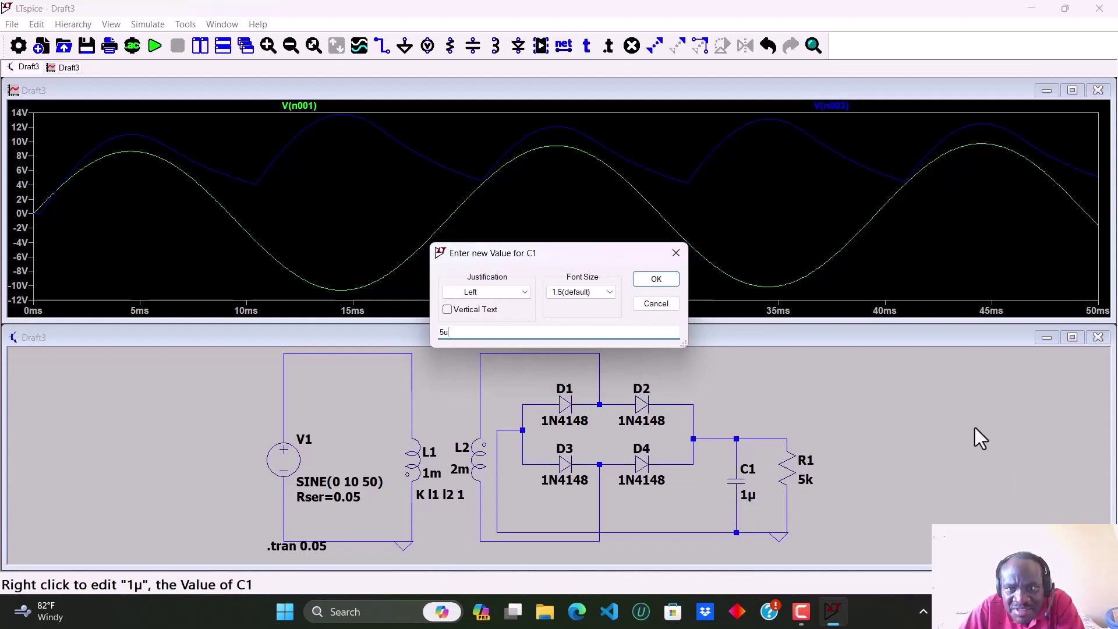
pyautogui.click(659, 279)
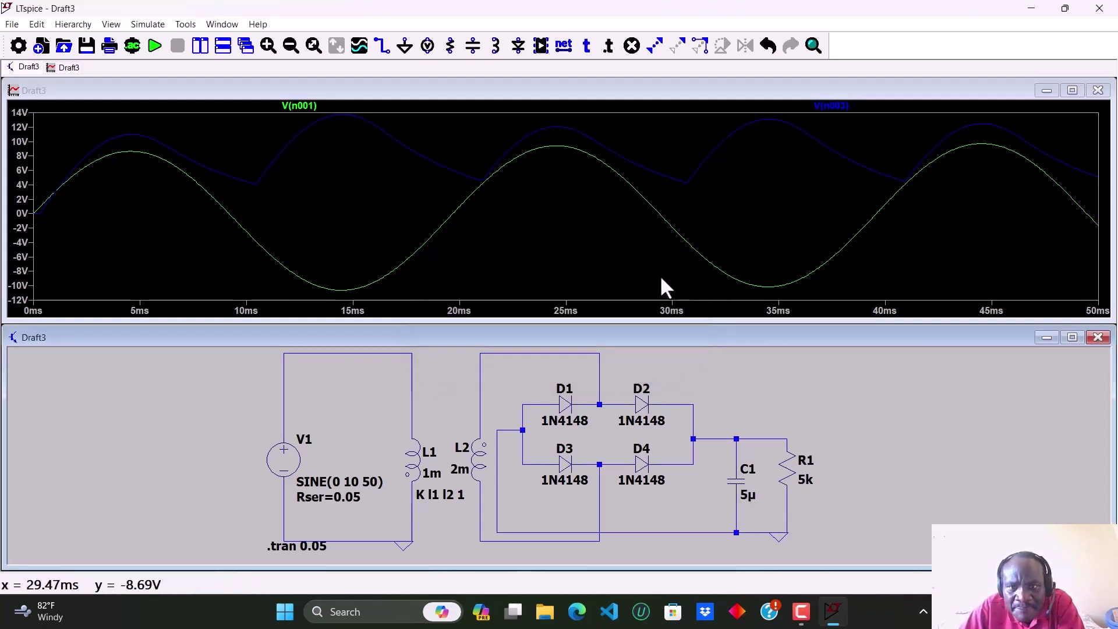
pyautogui.click(155, 45)
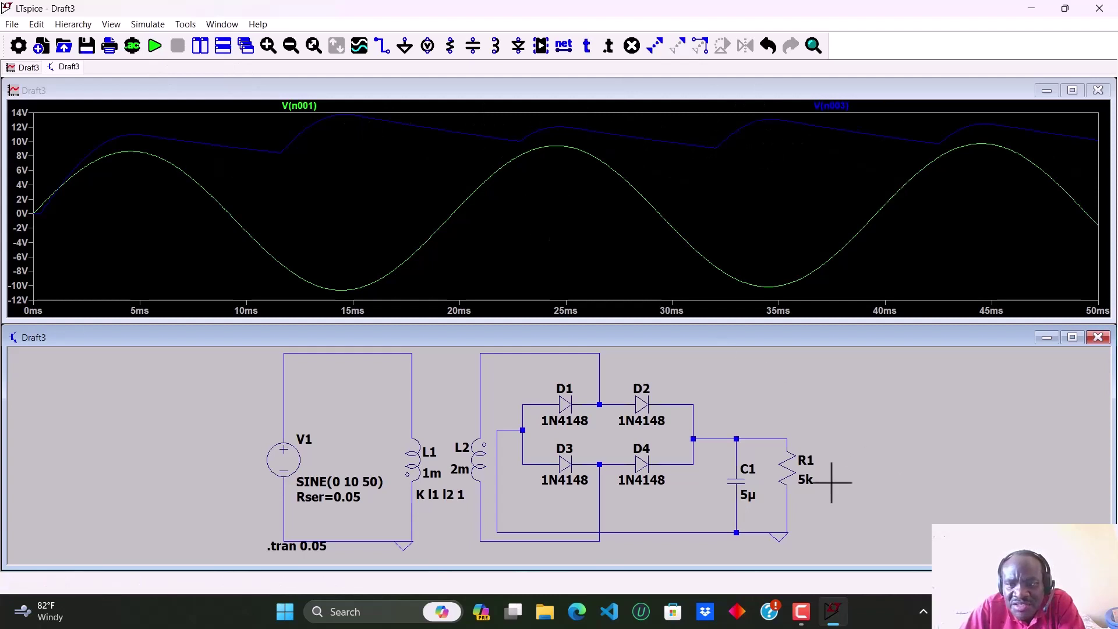
# - Change load resistor R1 to 1k and rerun the simulation
pyautogui.rightClick(806, 481)
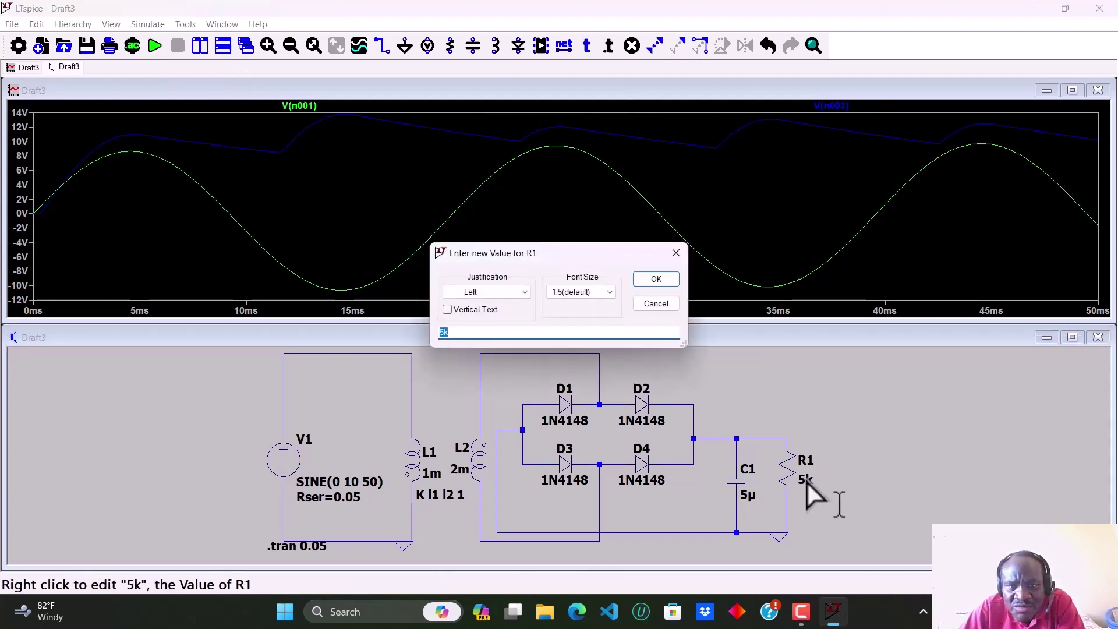
pyautogui.press('BackSpace')
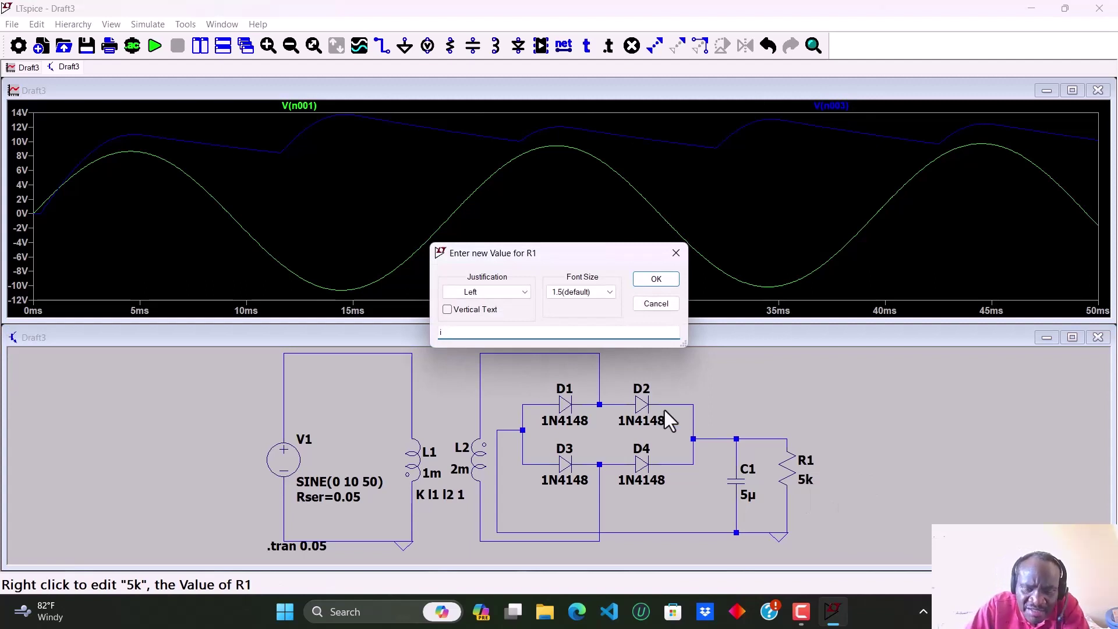
pyautogui.write('1k')
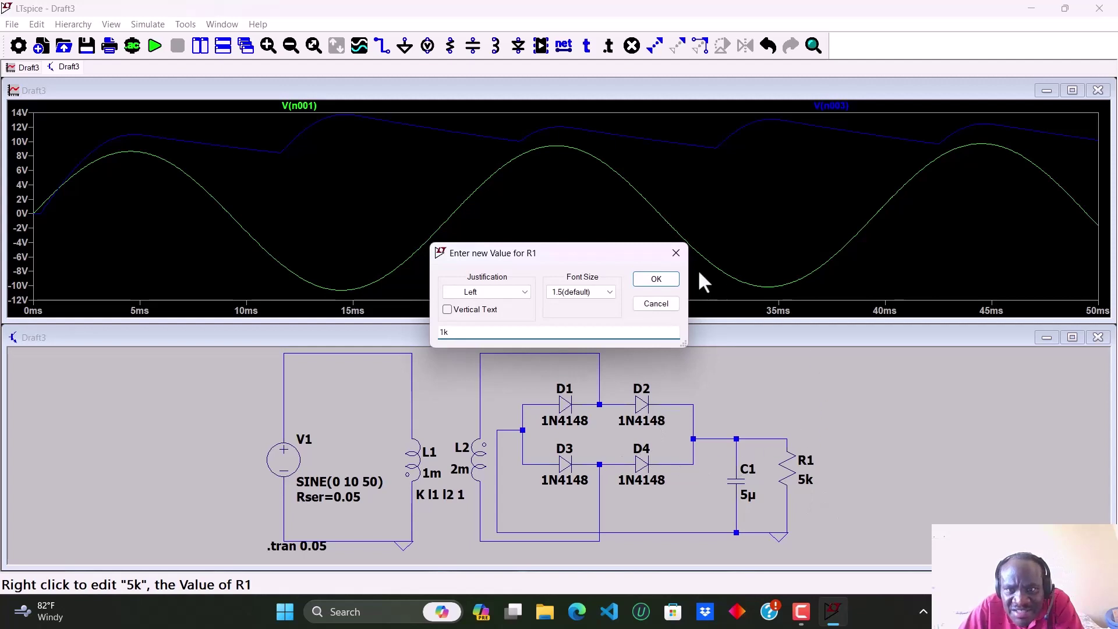
pyautogui.click(665, 285)
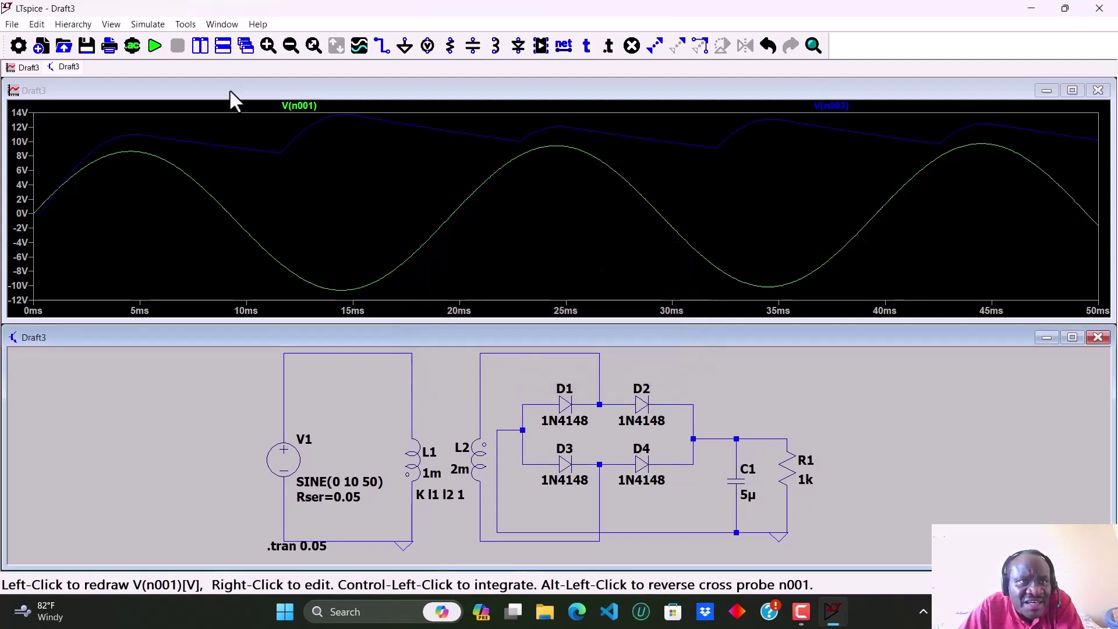
pyautogui.click(154, 47)
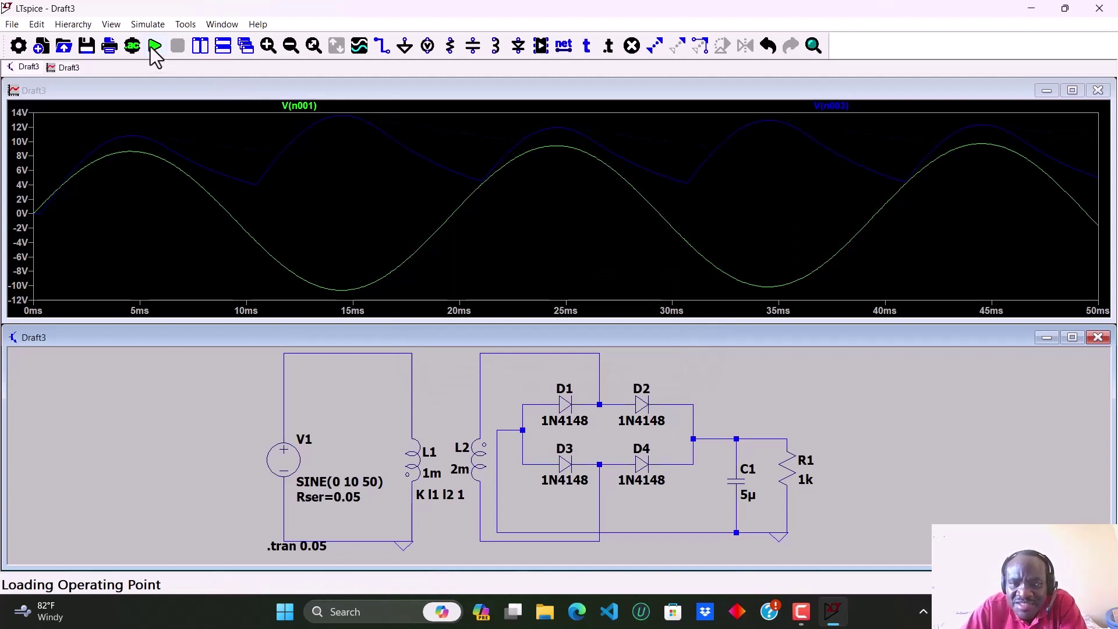
# - Set load resistor R1 back to 5k
pyautogui.rightClick(803, 483)
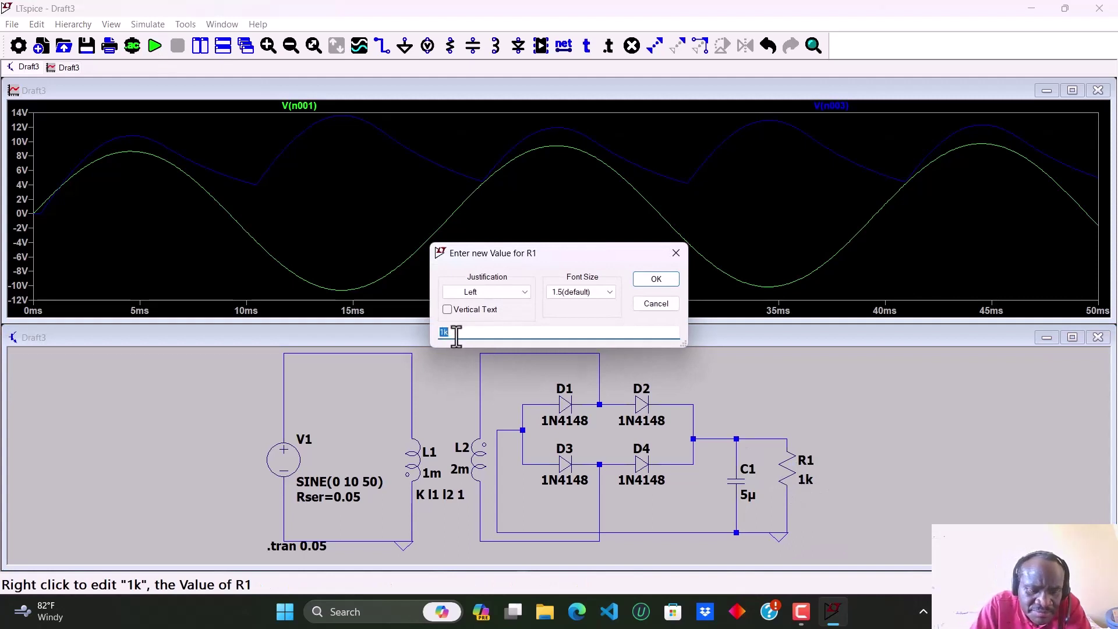
pyautogui.write('5k')
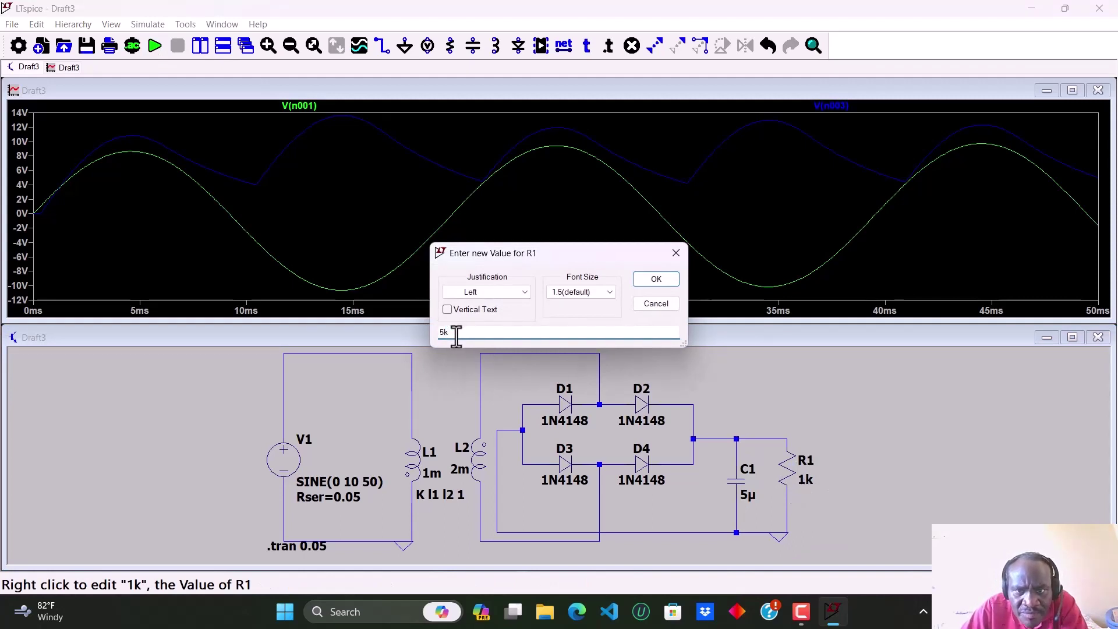
pyautogui.click(655, 281)
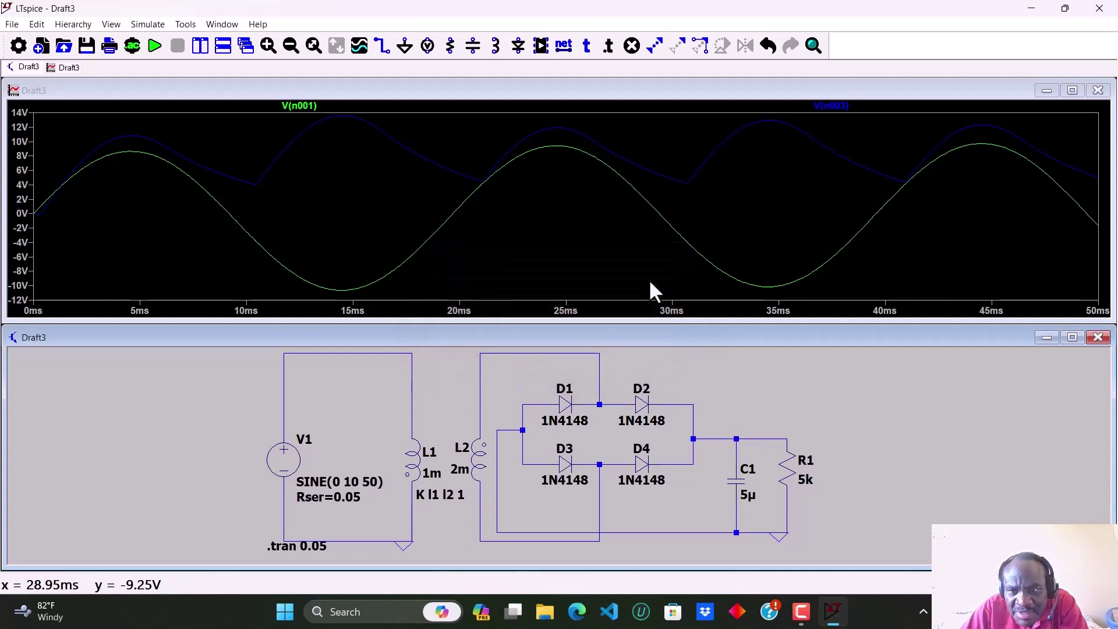
# - Increase smoothing capacitor C1 to 10u and rerun the simulation
pyautogui.rightClick(749, 494)
pyautogui.write('10u')
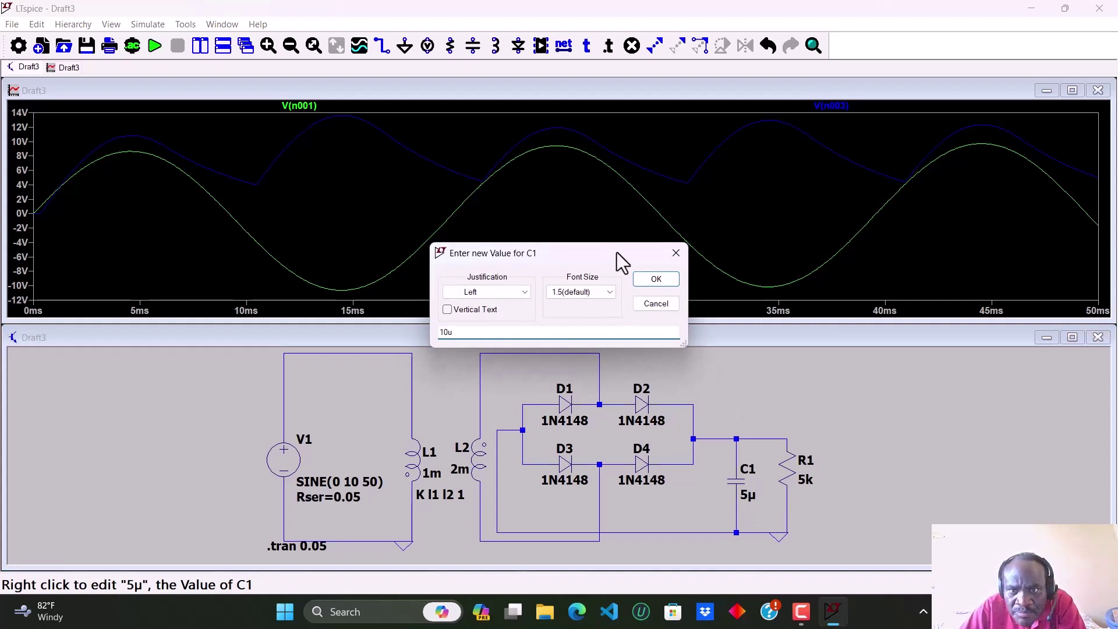
pyautogui.click(655, 281)
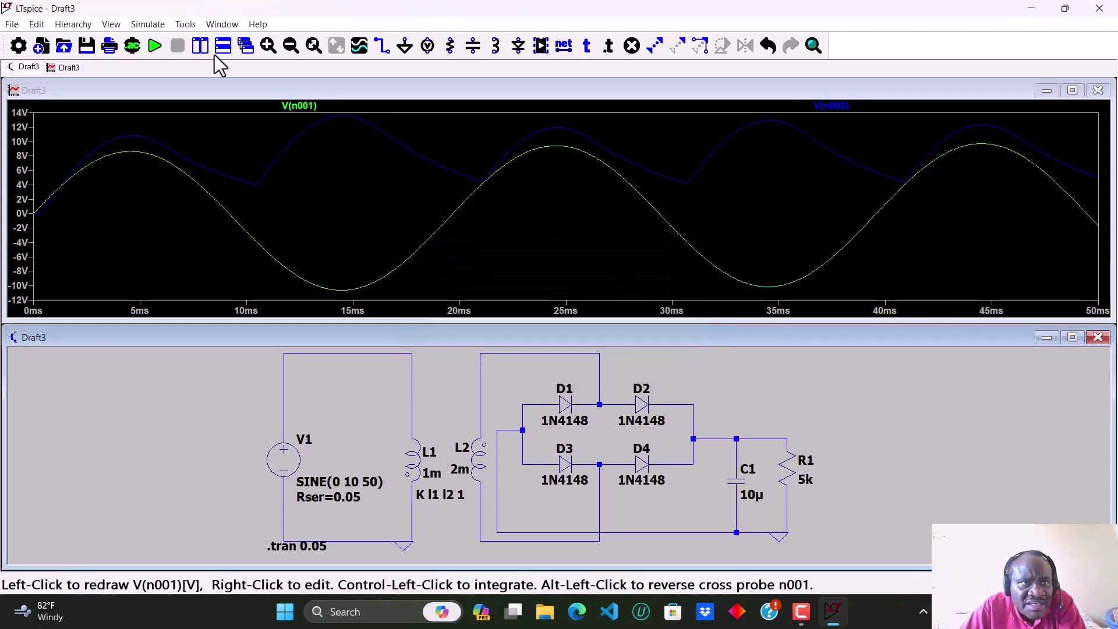
pyautogui.click(159, 46)
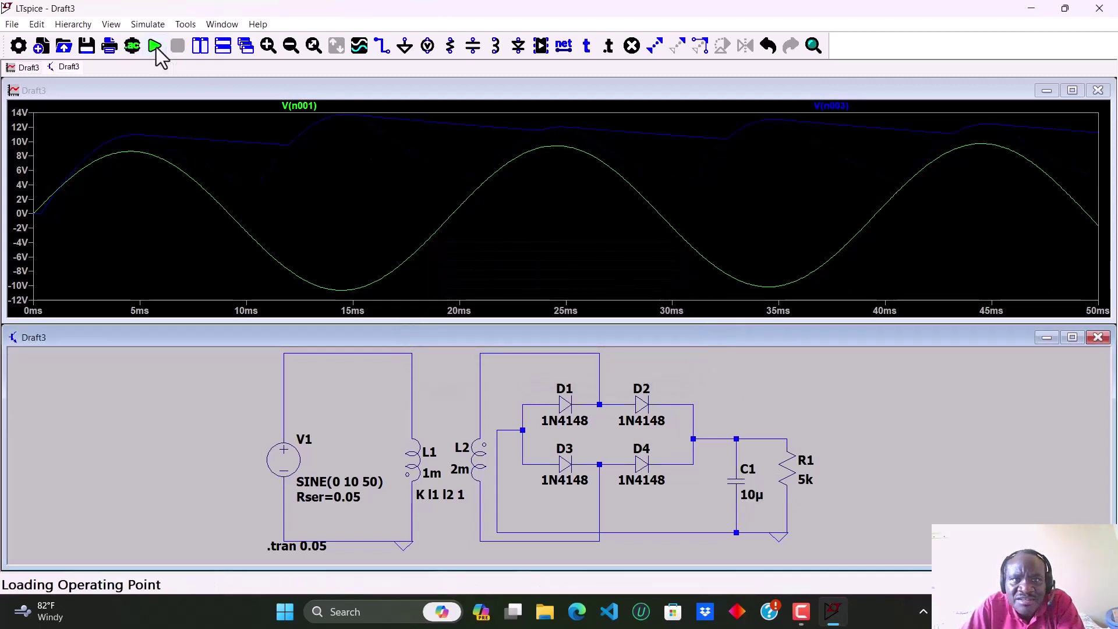